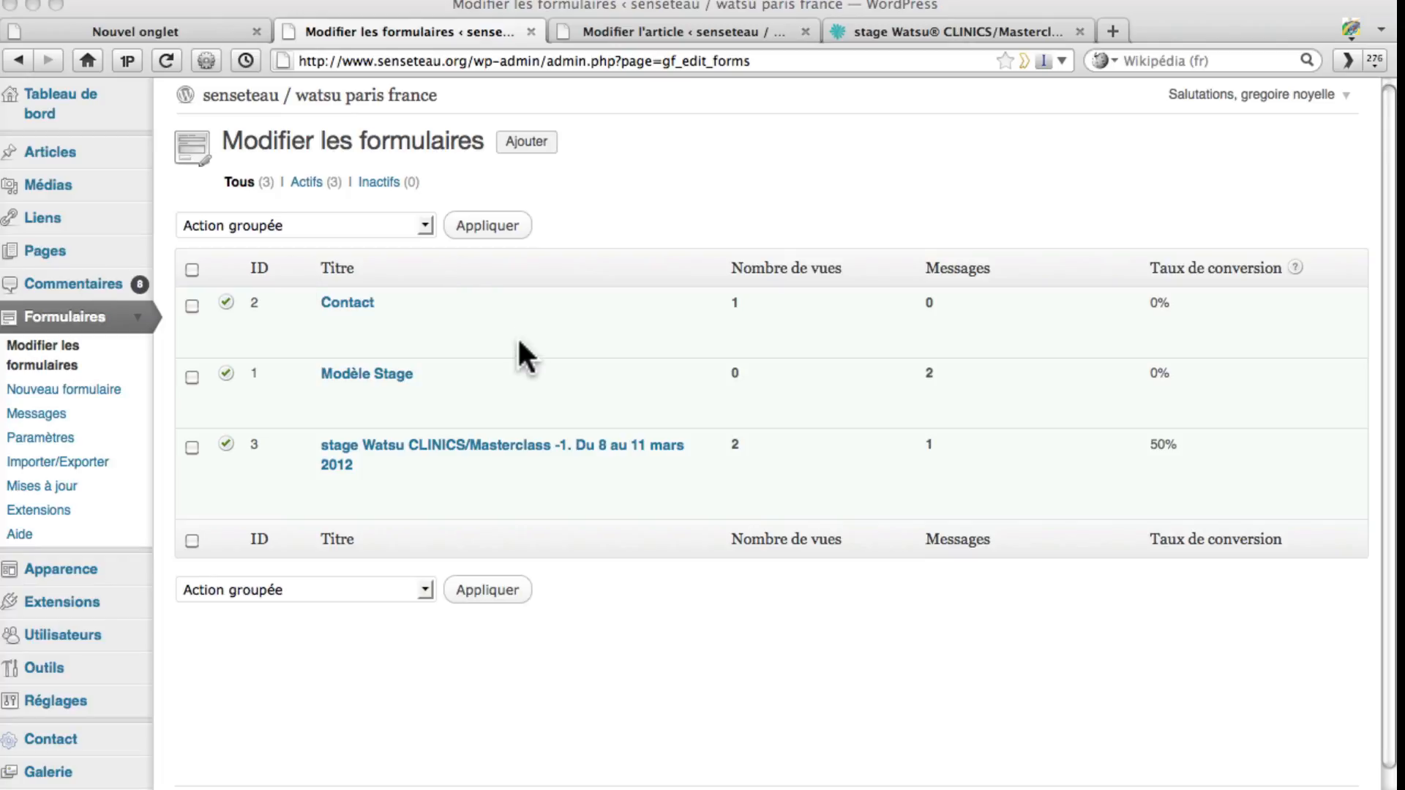
- Open the Modèle Stage form for editing and look through its fields
left_click(514, 374)
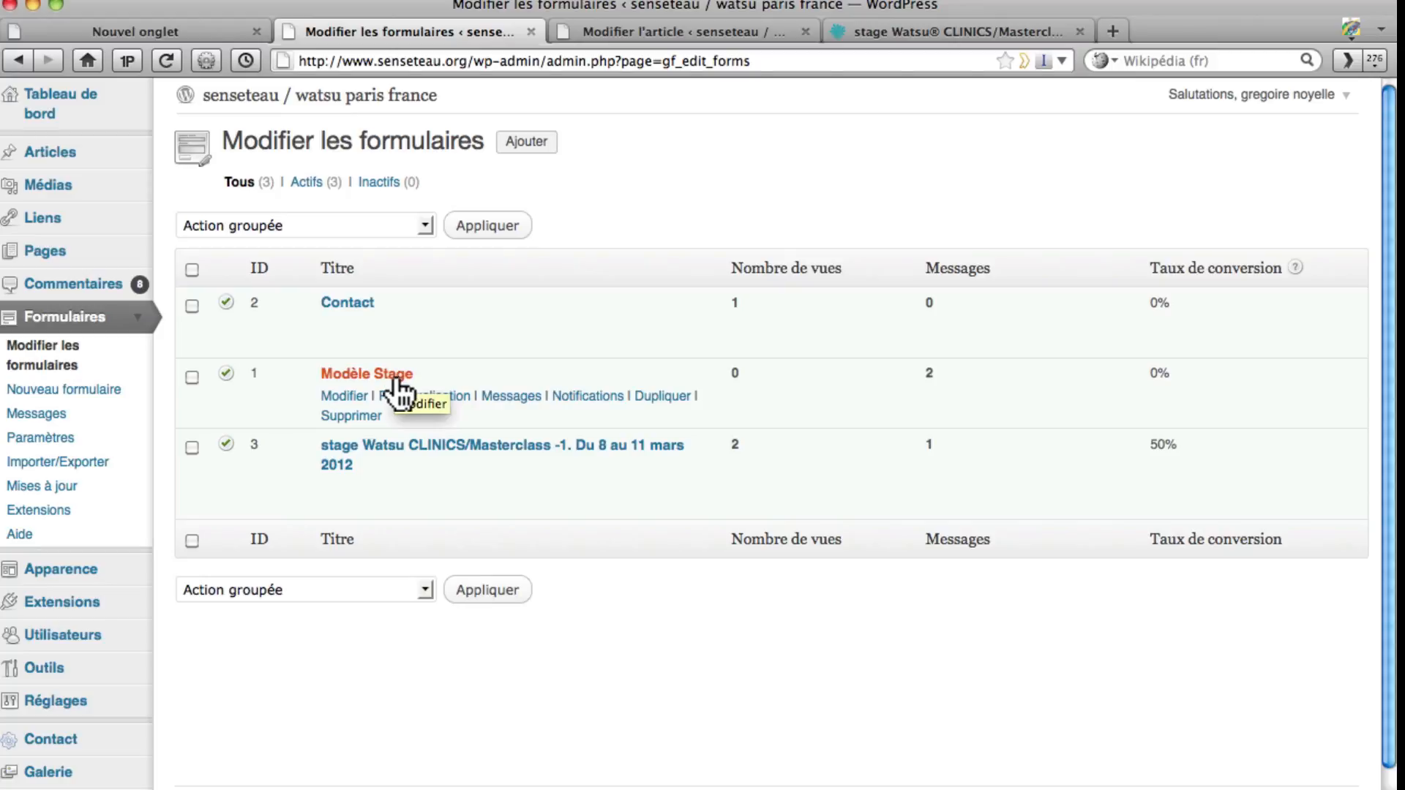
left_click(348, 397)
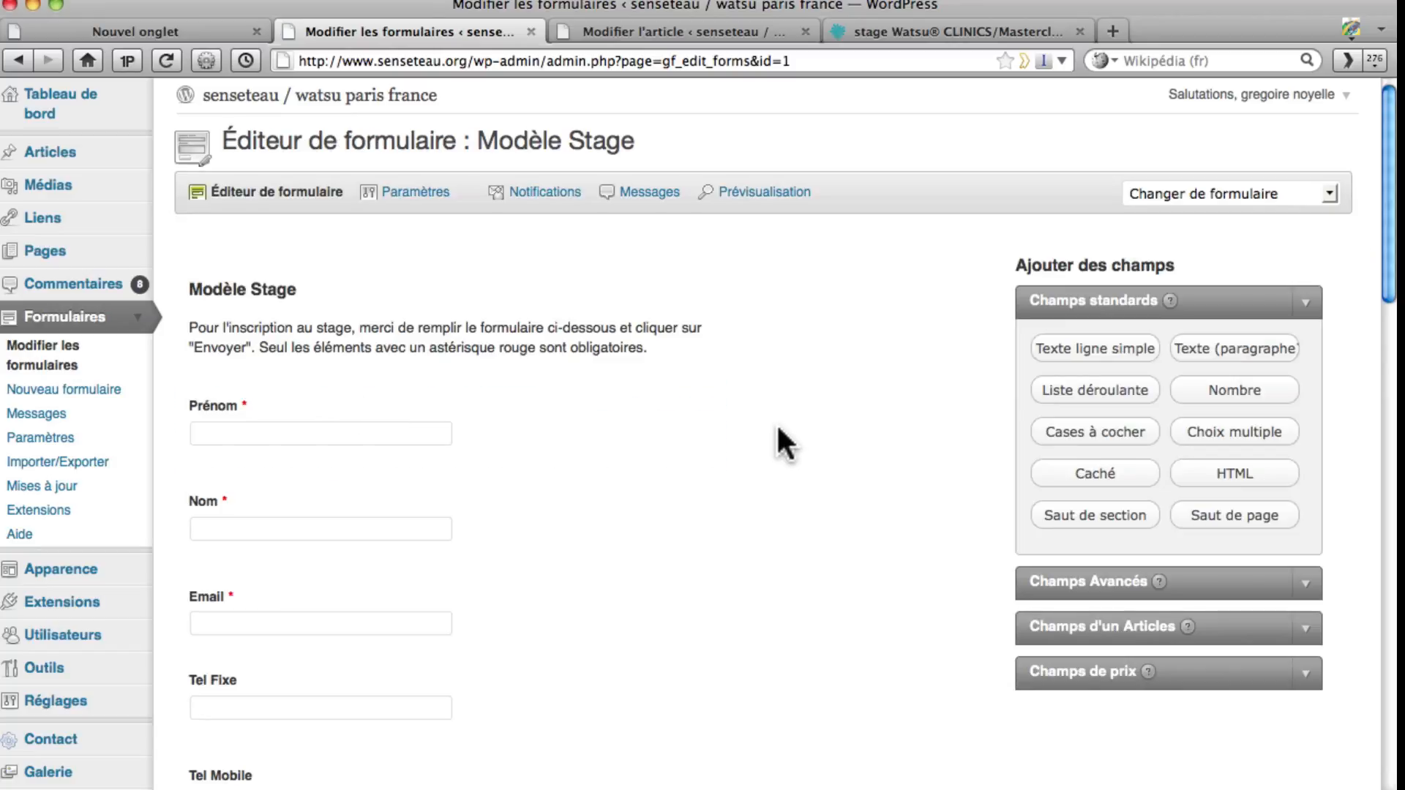
scroll(782, 439, "down", 8)
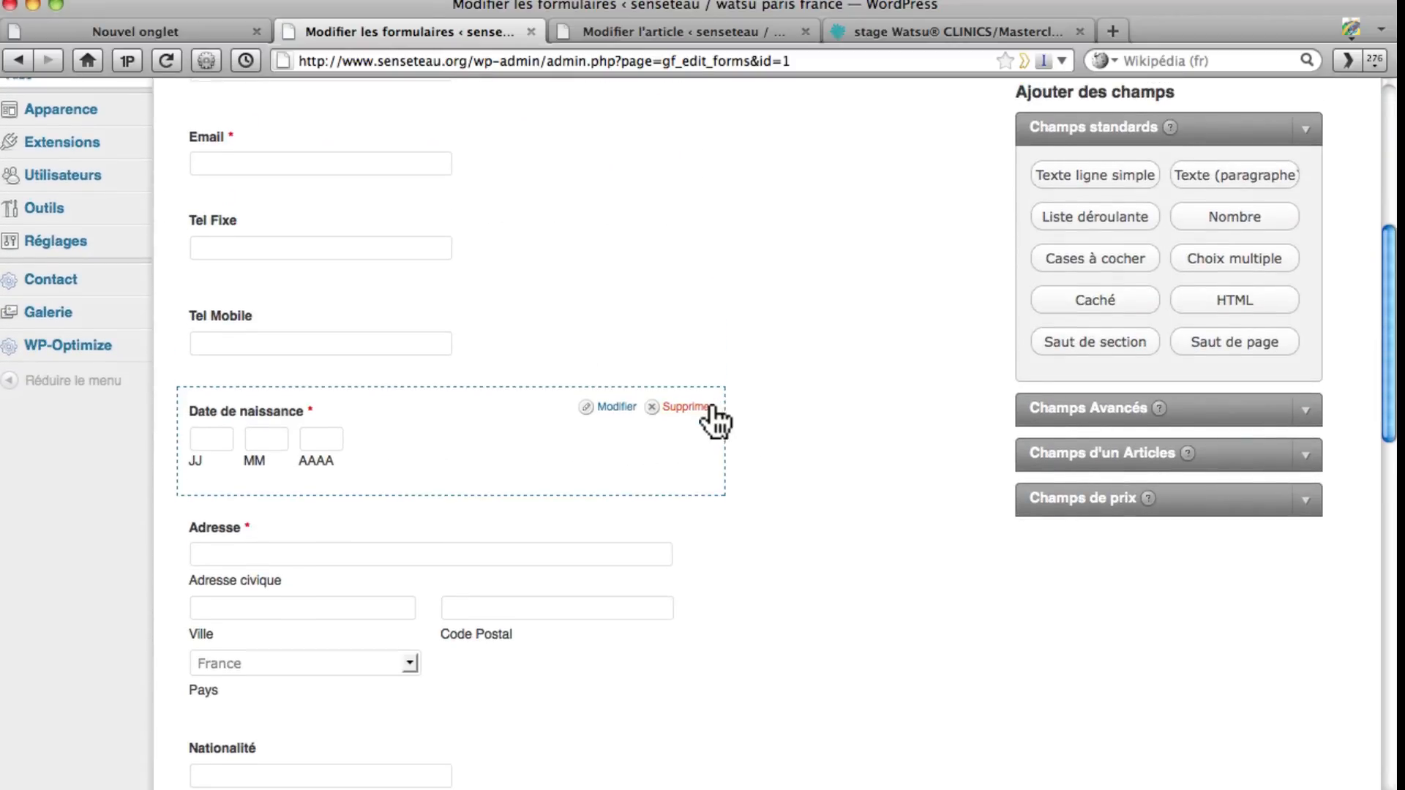
scroll(713, 420, "down", 4)
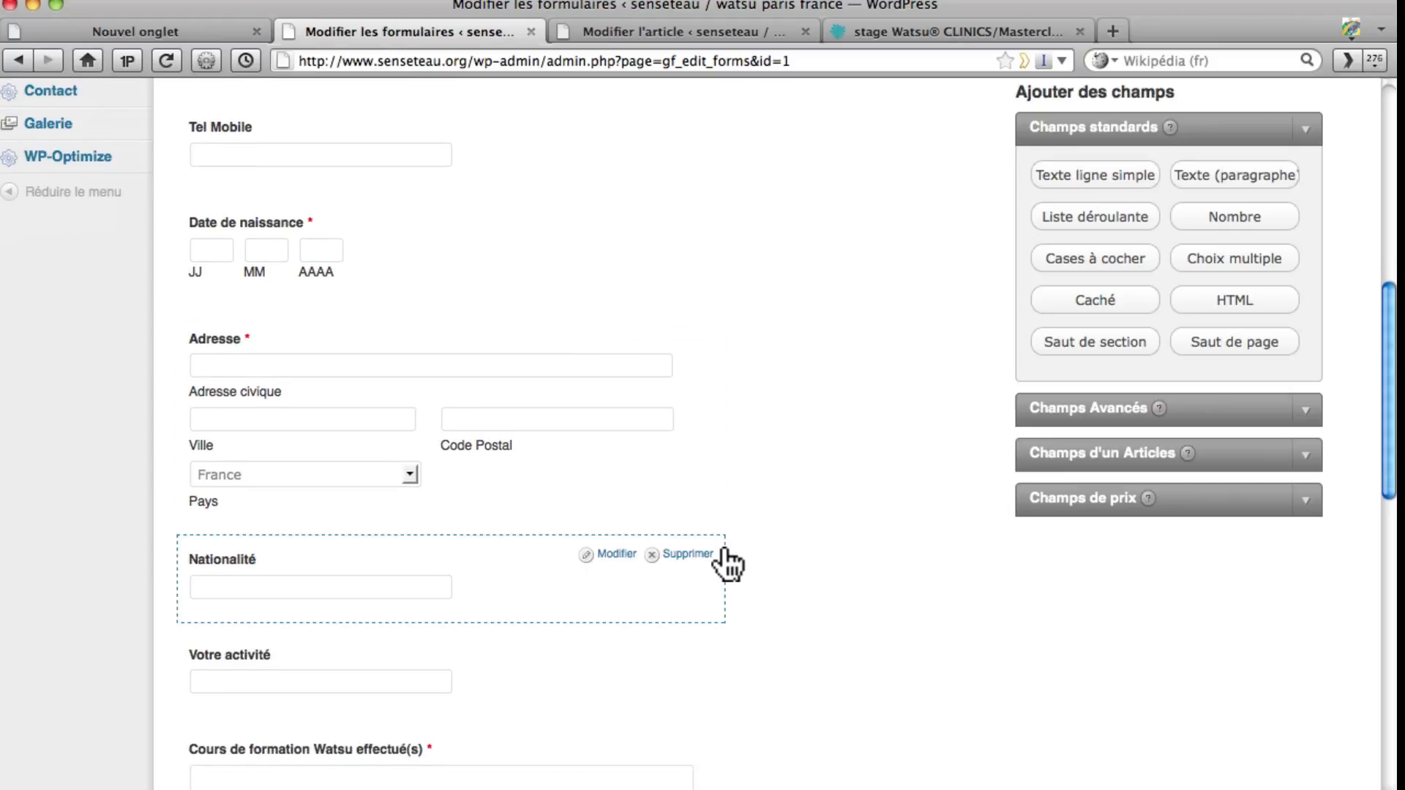
scroll(722, 550, "down", 8)
scroll(721, 537, "up", 1)
scroll(721, 545, "up", 15)
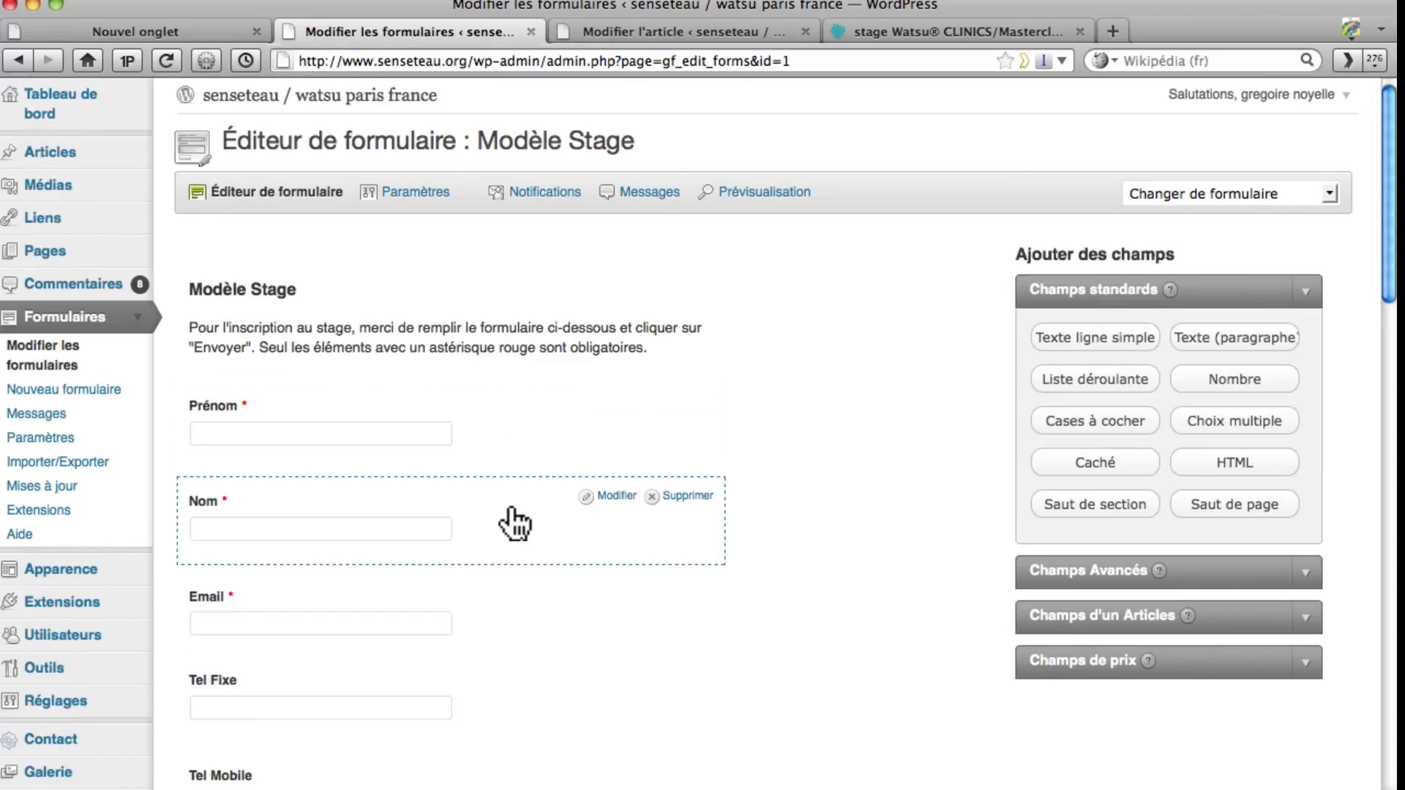
- Try moving the Nom field above the Prénom field, and put it back below
left_click_drag(514, 502, 527, 398)
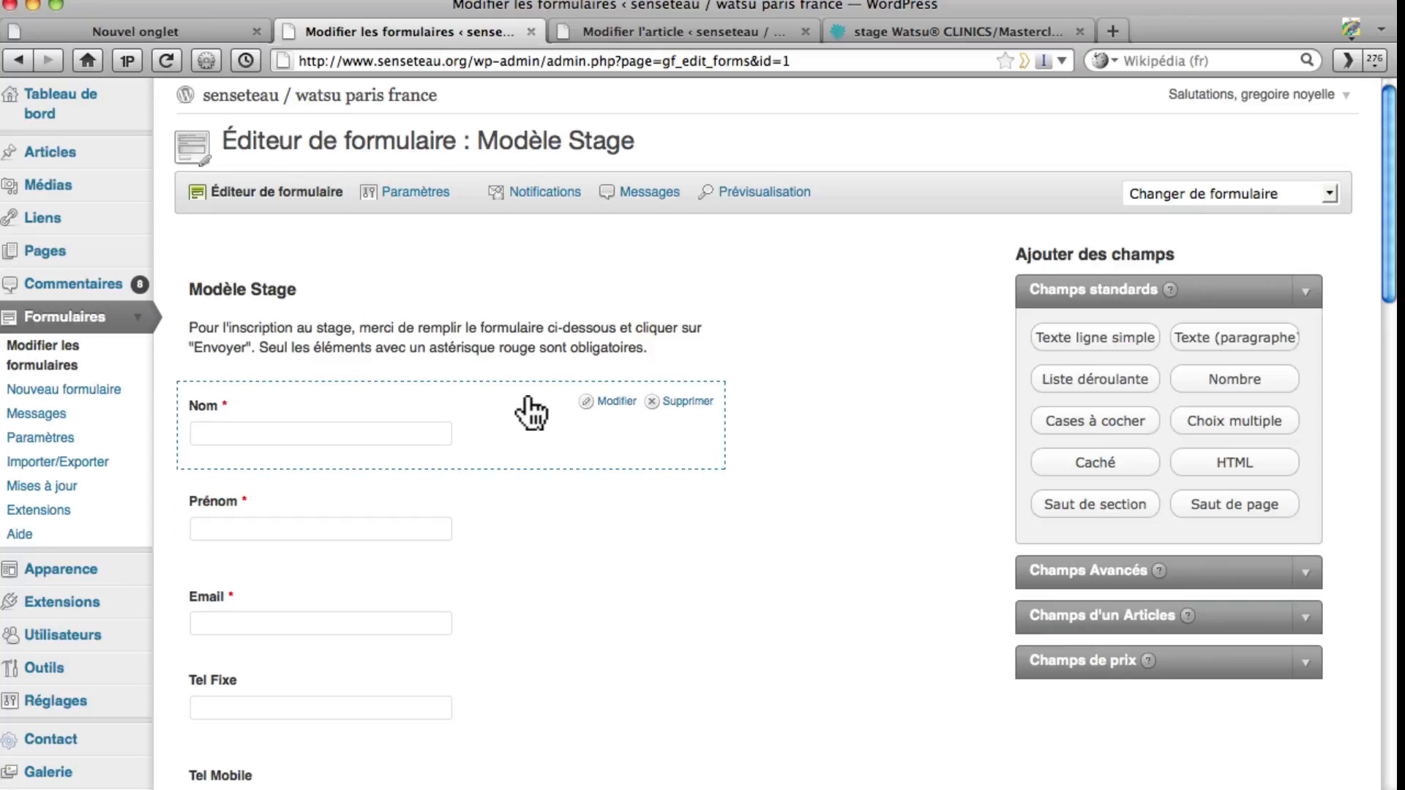
left_click_drag(527, 398, 524, 556)
- Give the Prénom field the description "test description" and close its settings
left_click(618, 407)
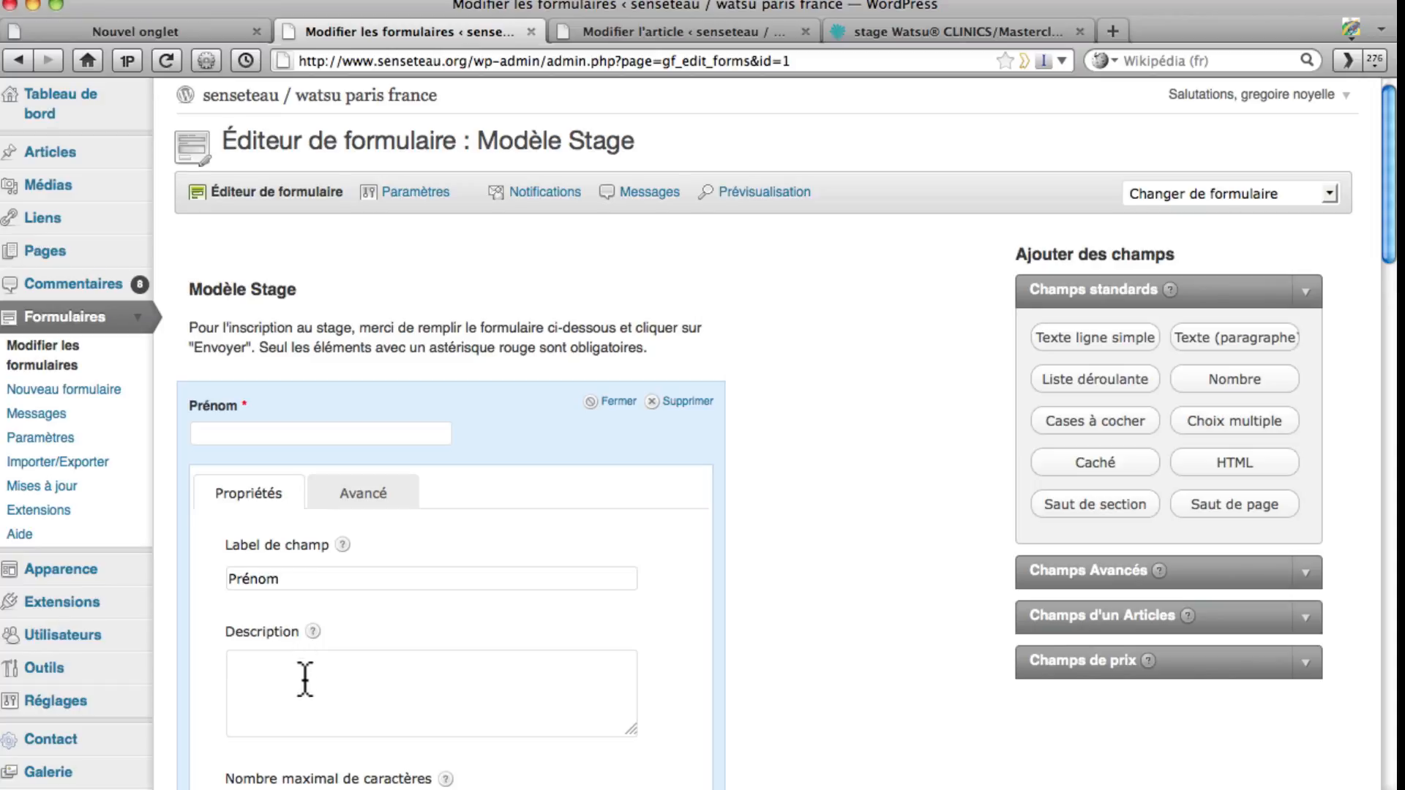
type("test")
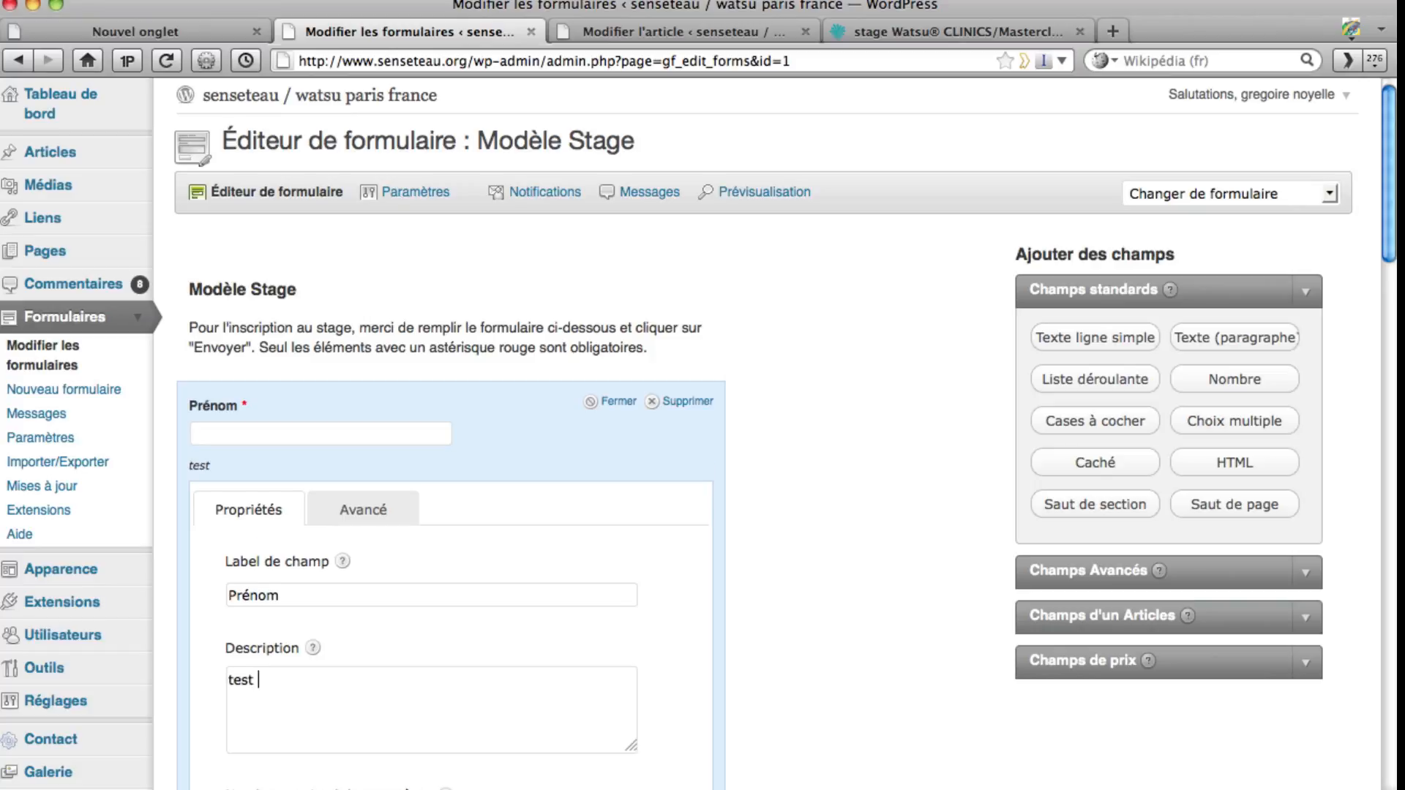
type(" descritpu")
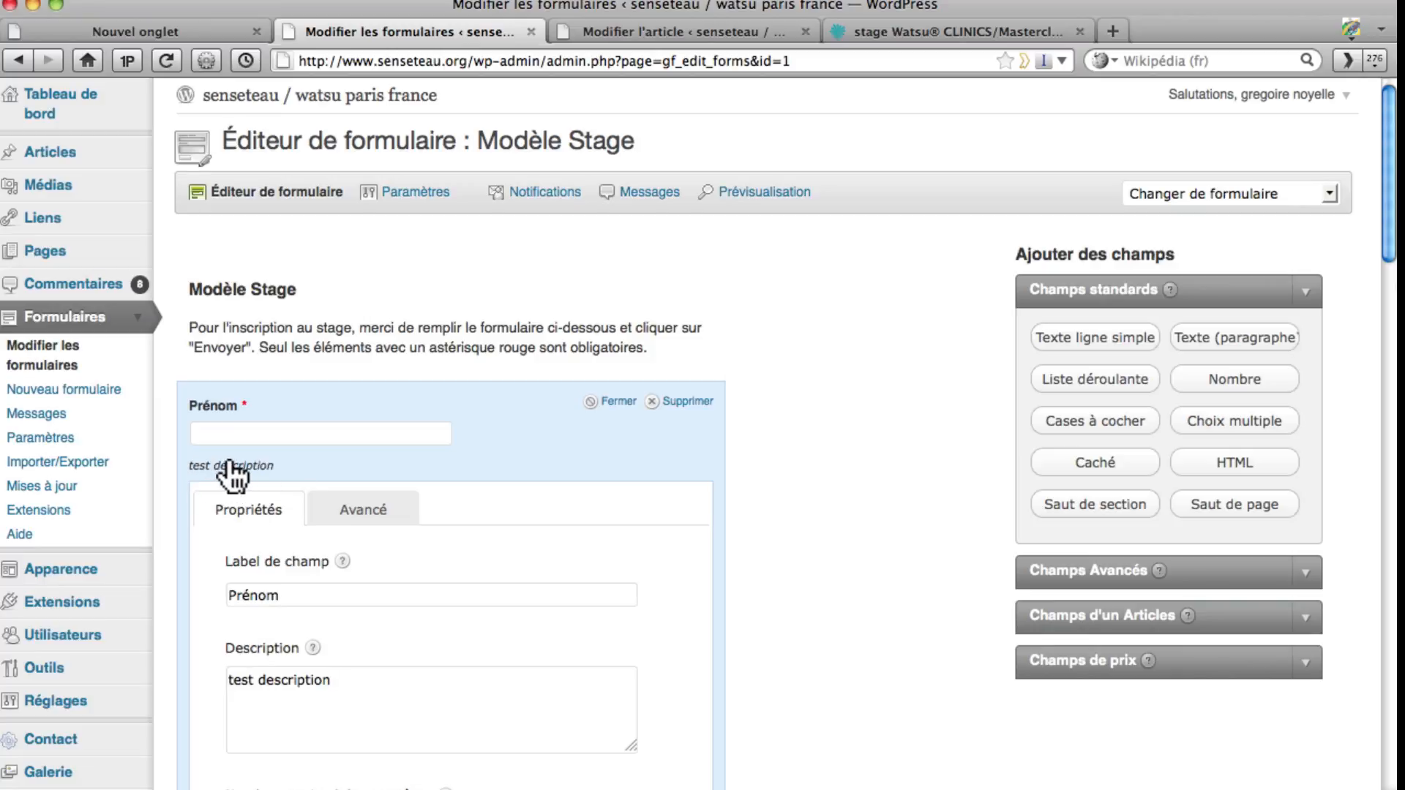
left_click(618, 401)
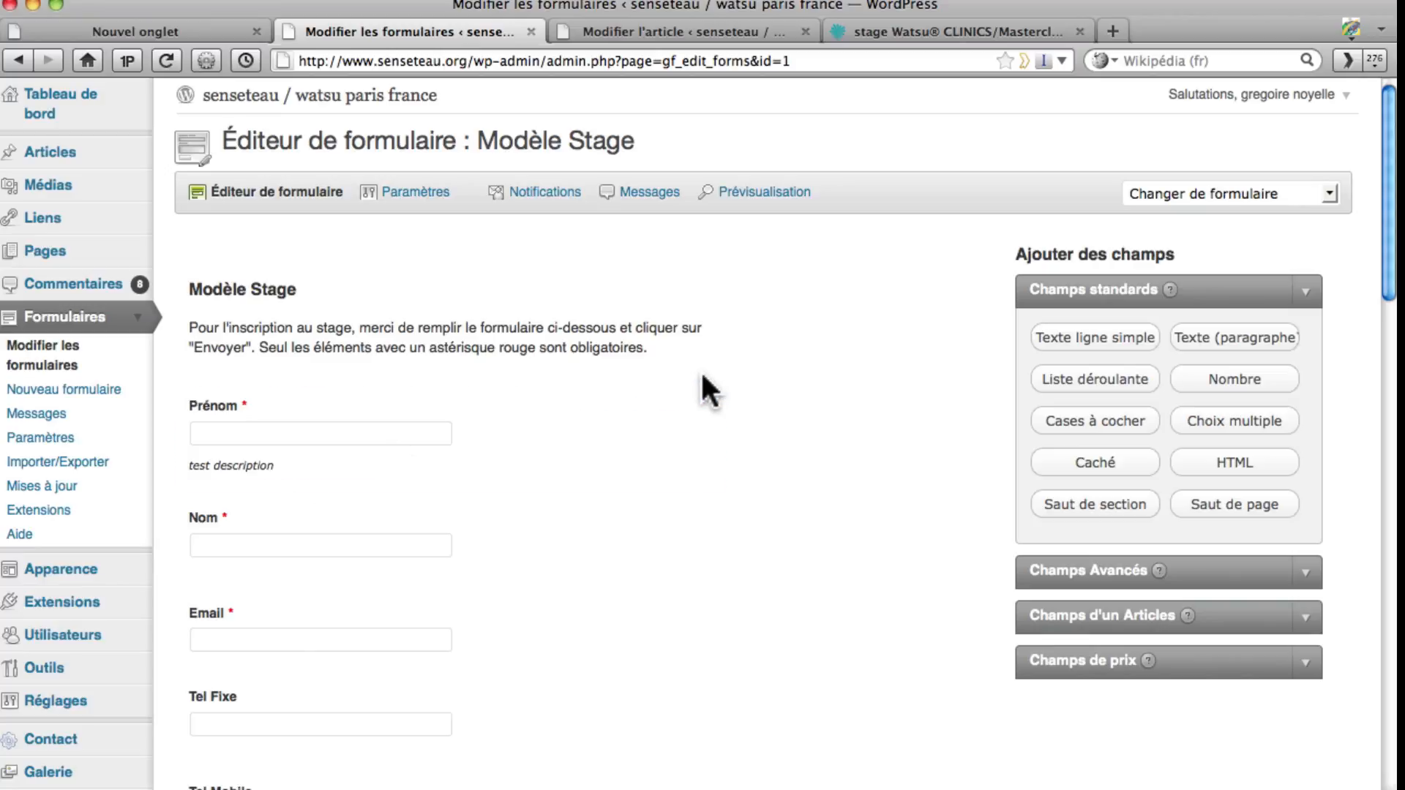
- Clear the description of the Prénom field and close its settings
left_click(615, 401)
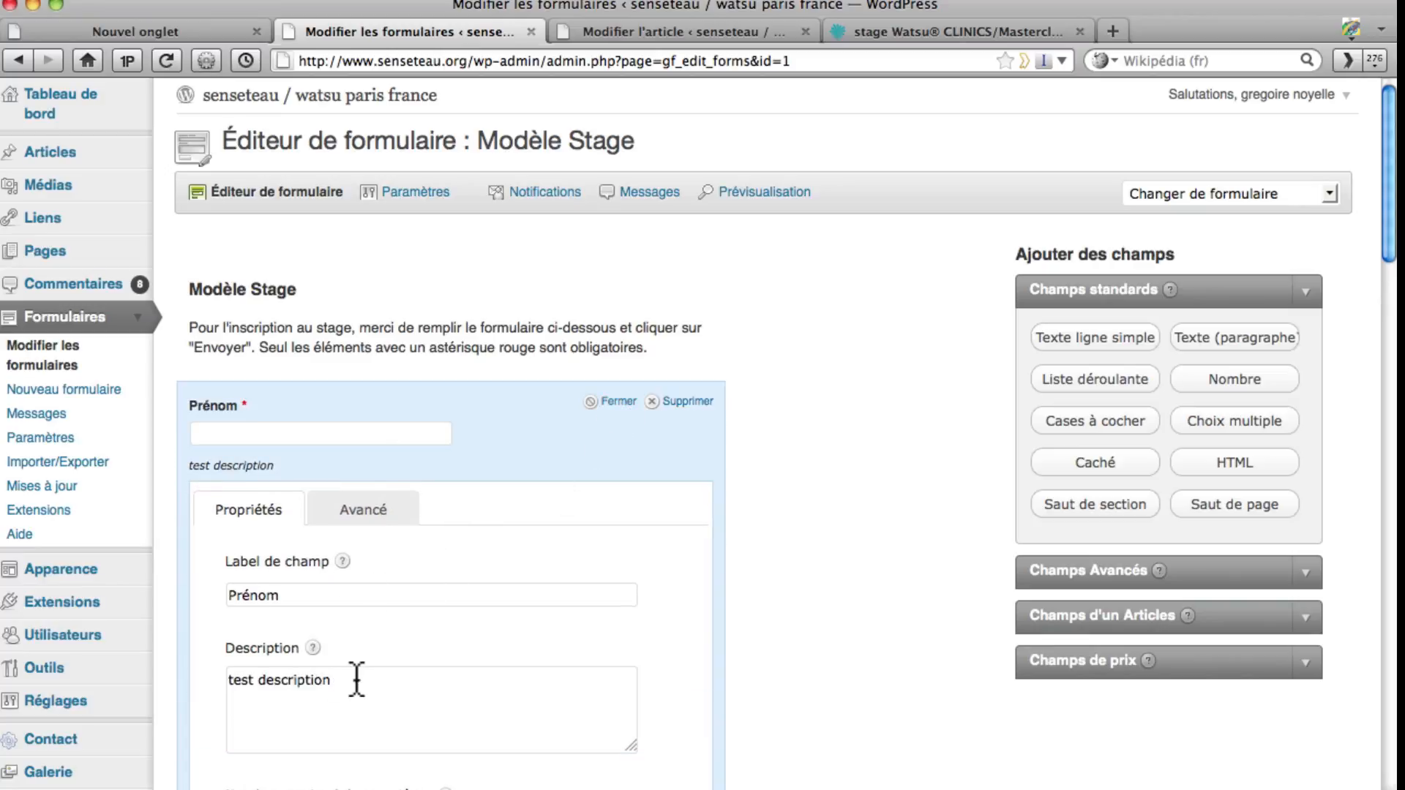
left_click_drag(356, 680, 223, 676)
key("BackSpace")
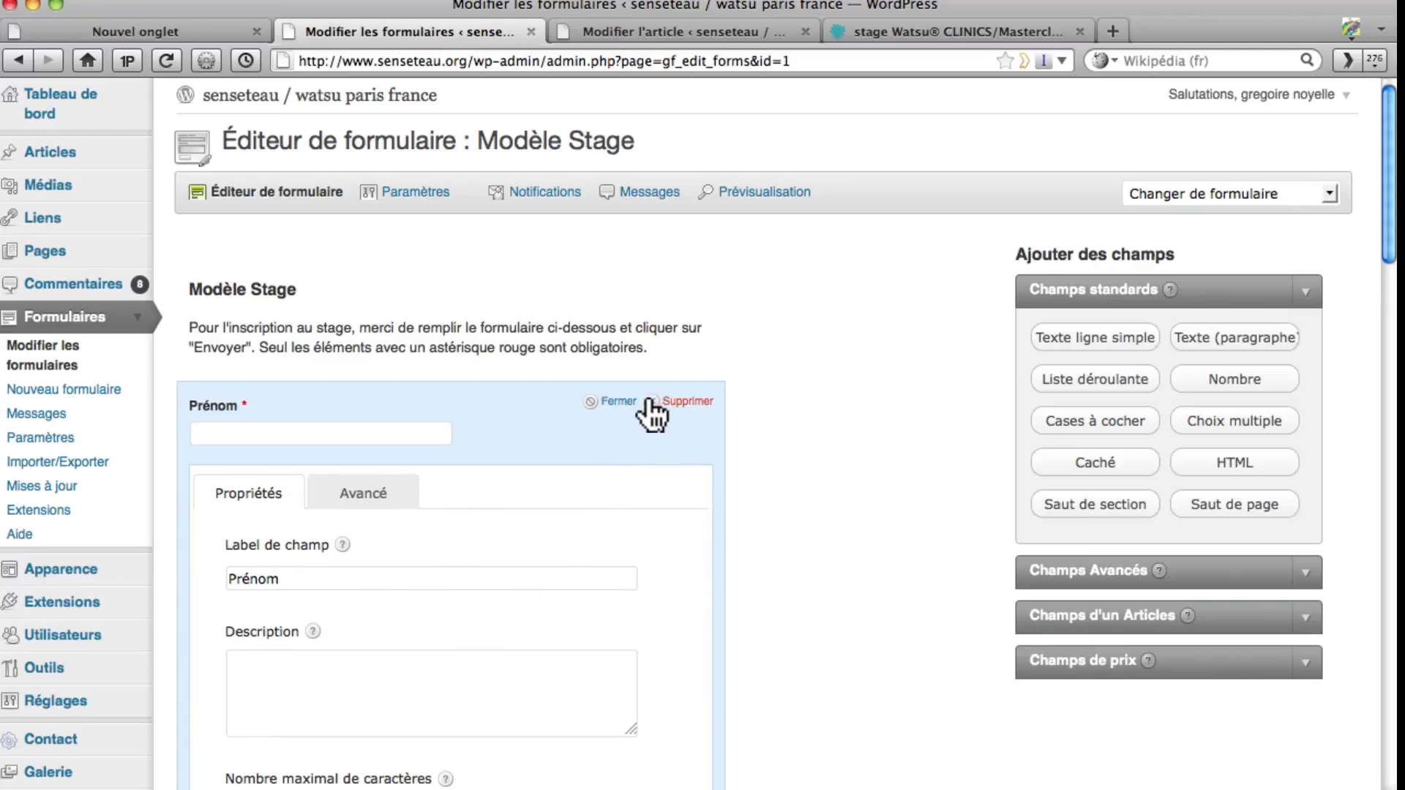
left_click(619, 402)
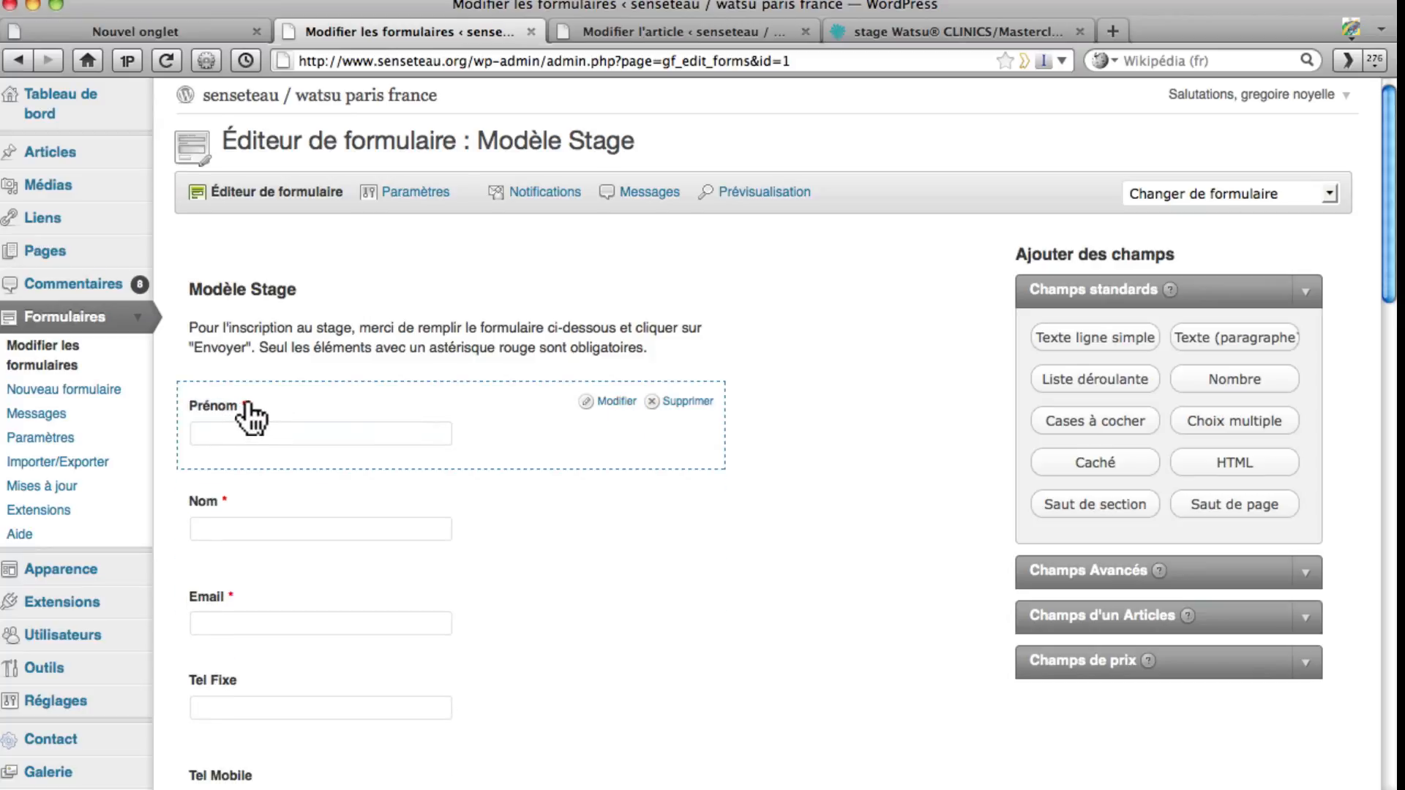
- Check the Requis rule in the Prénom field's properties, leaving the settings as they are
left_click(617, 402)
scroll(345, 713, "down", 5)
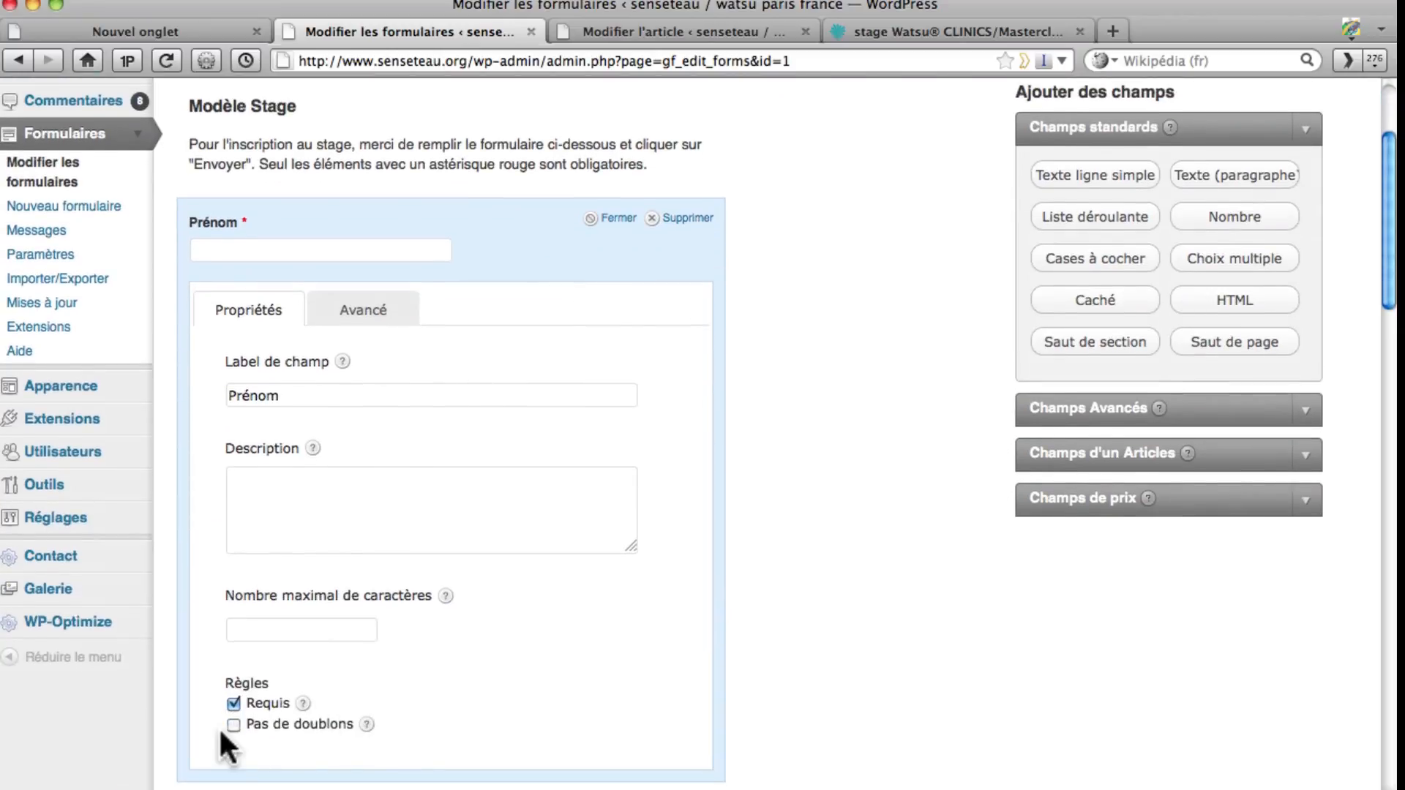
scroll(571, 662, "up", 5)
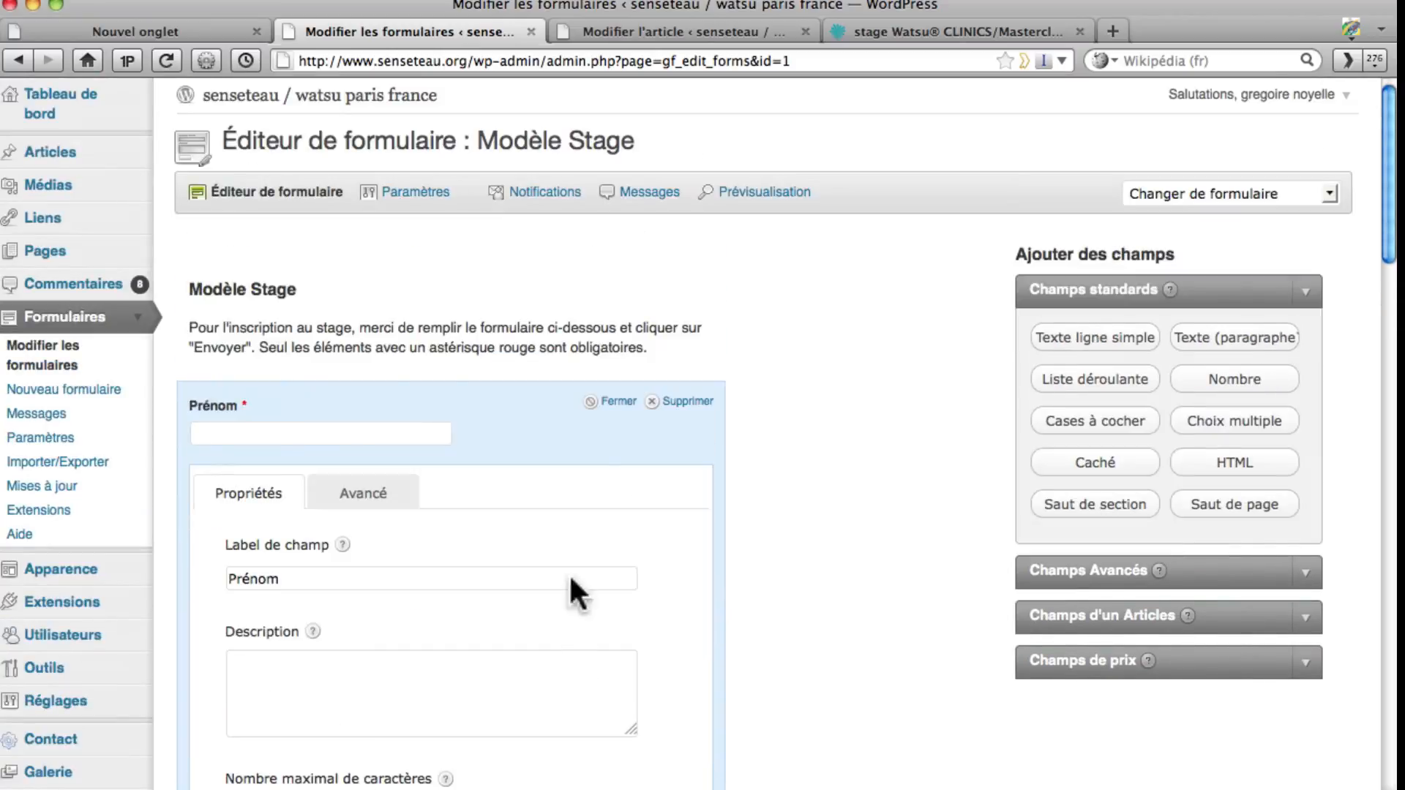
left_click(619, 409)
- Add a fourth choice named "autre option" to the Options sur place checkbox field
scroll(623, 454, "down", 3)
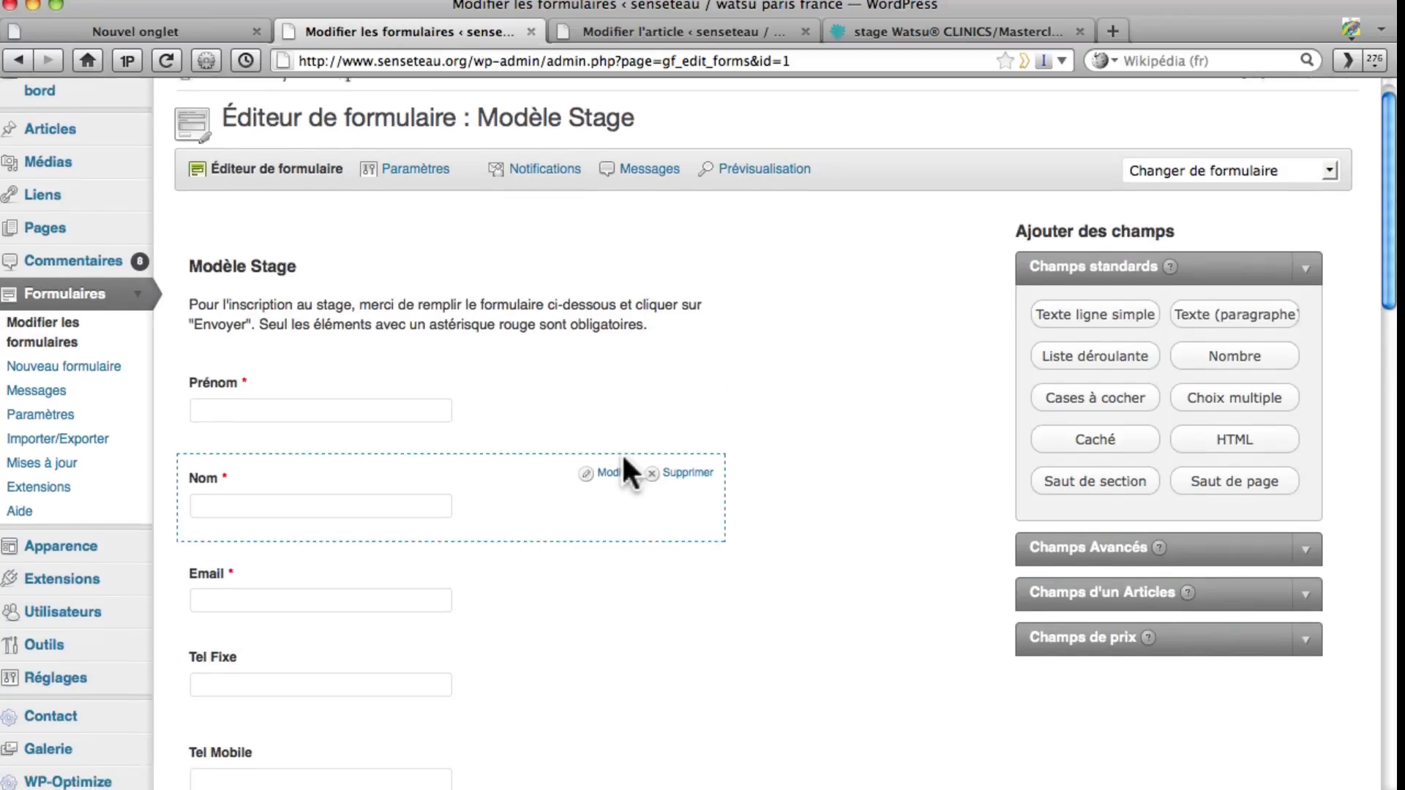
scroll(629, 476, "down", 10)
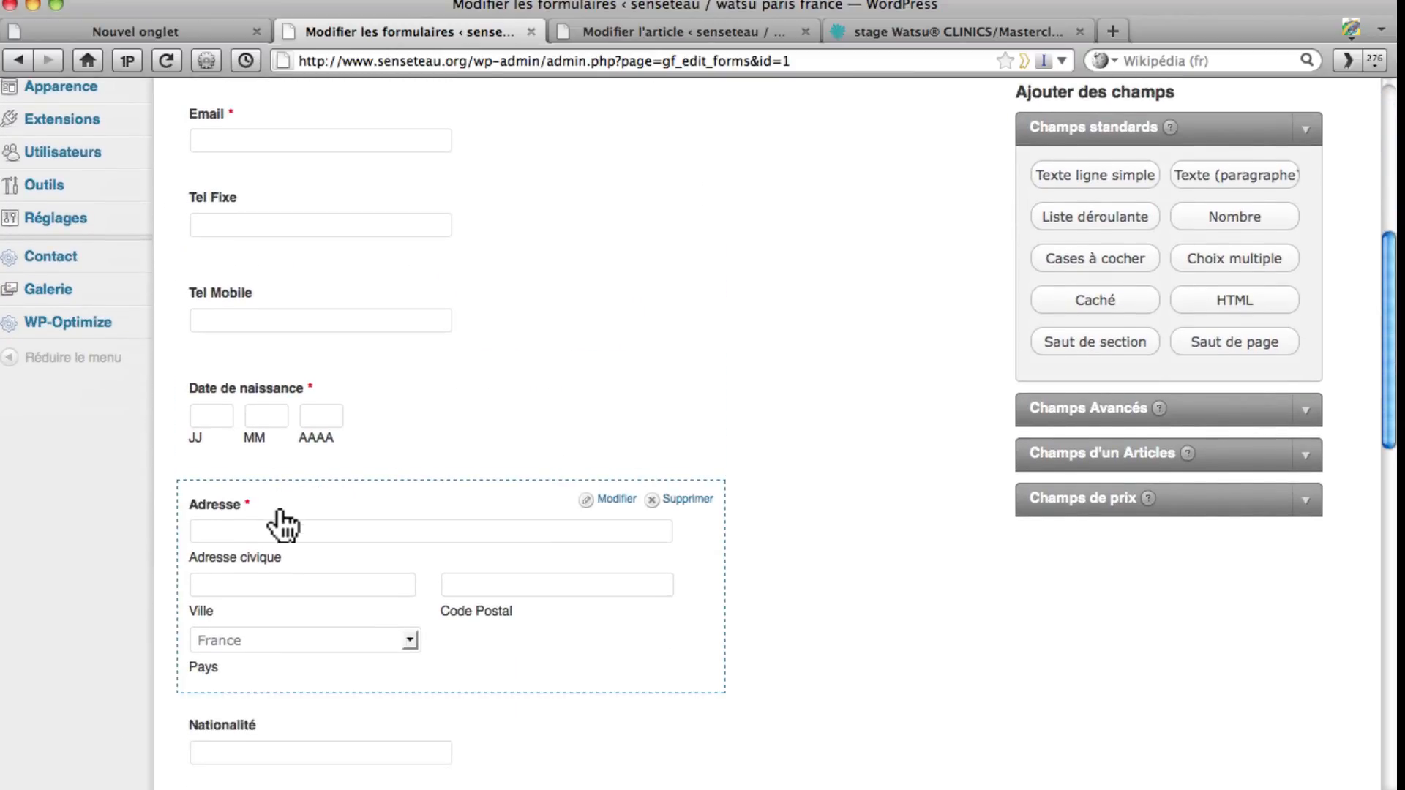
scroll(333, 524, "down", 8)
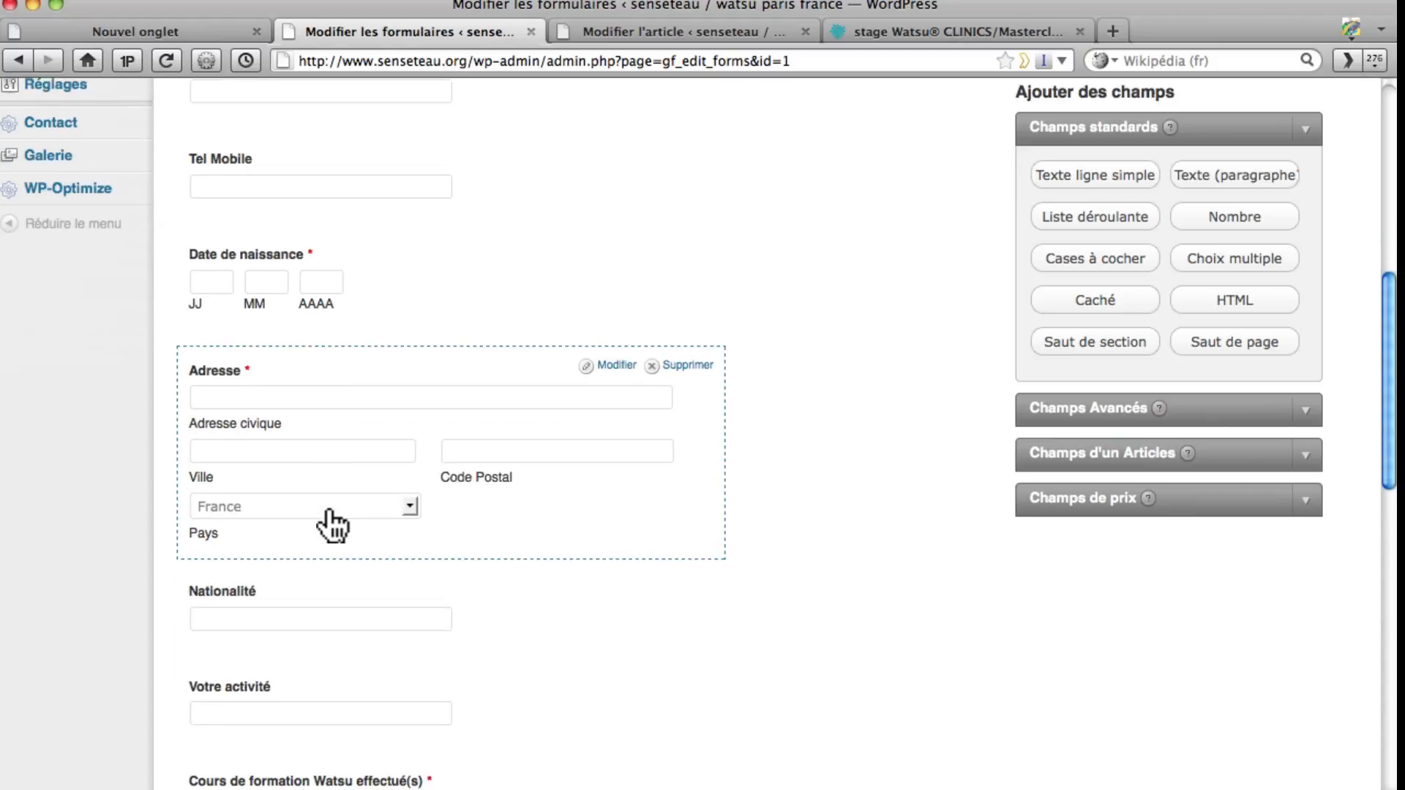
scroll(333, 524, "down", 14)
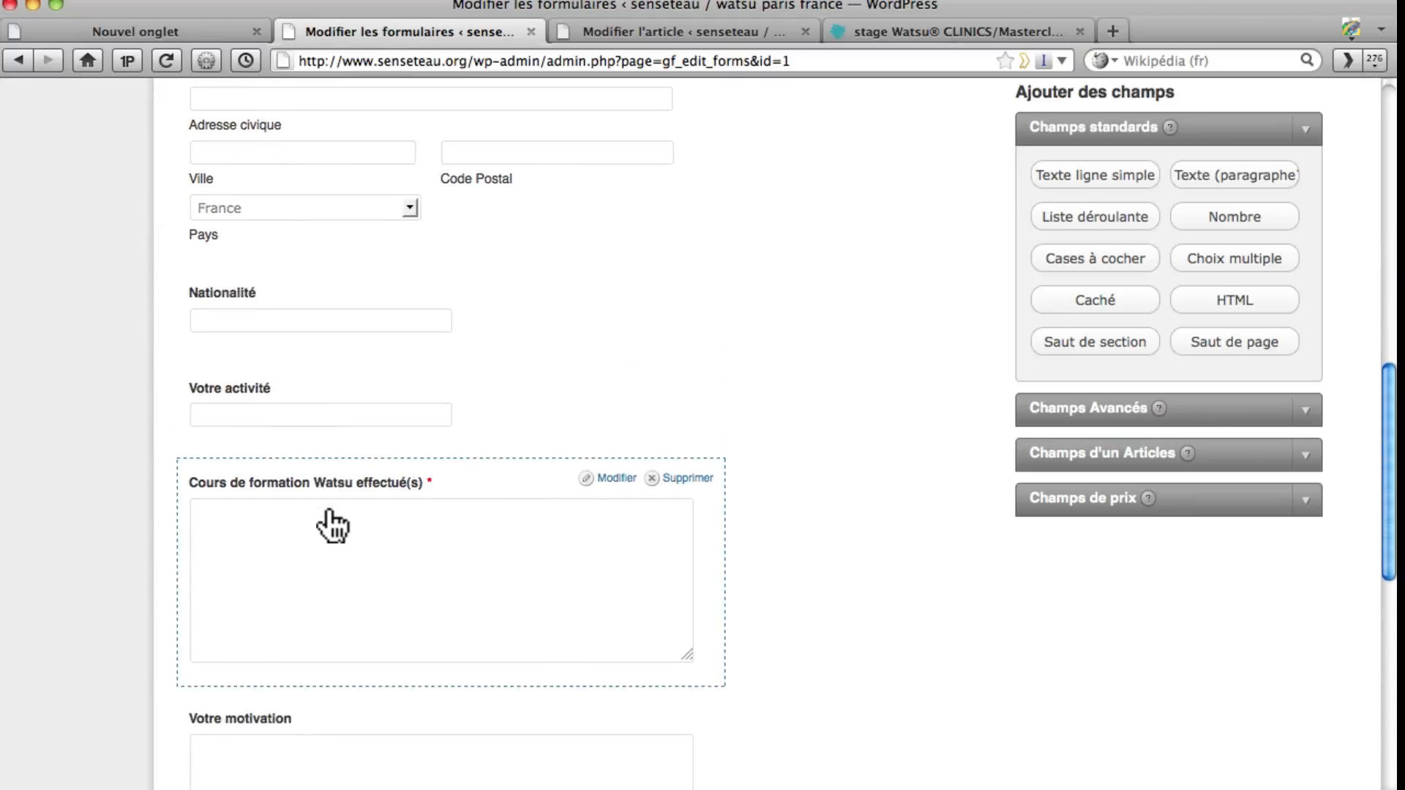
scroll(333, 524, "down", 1)
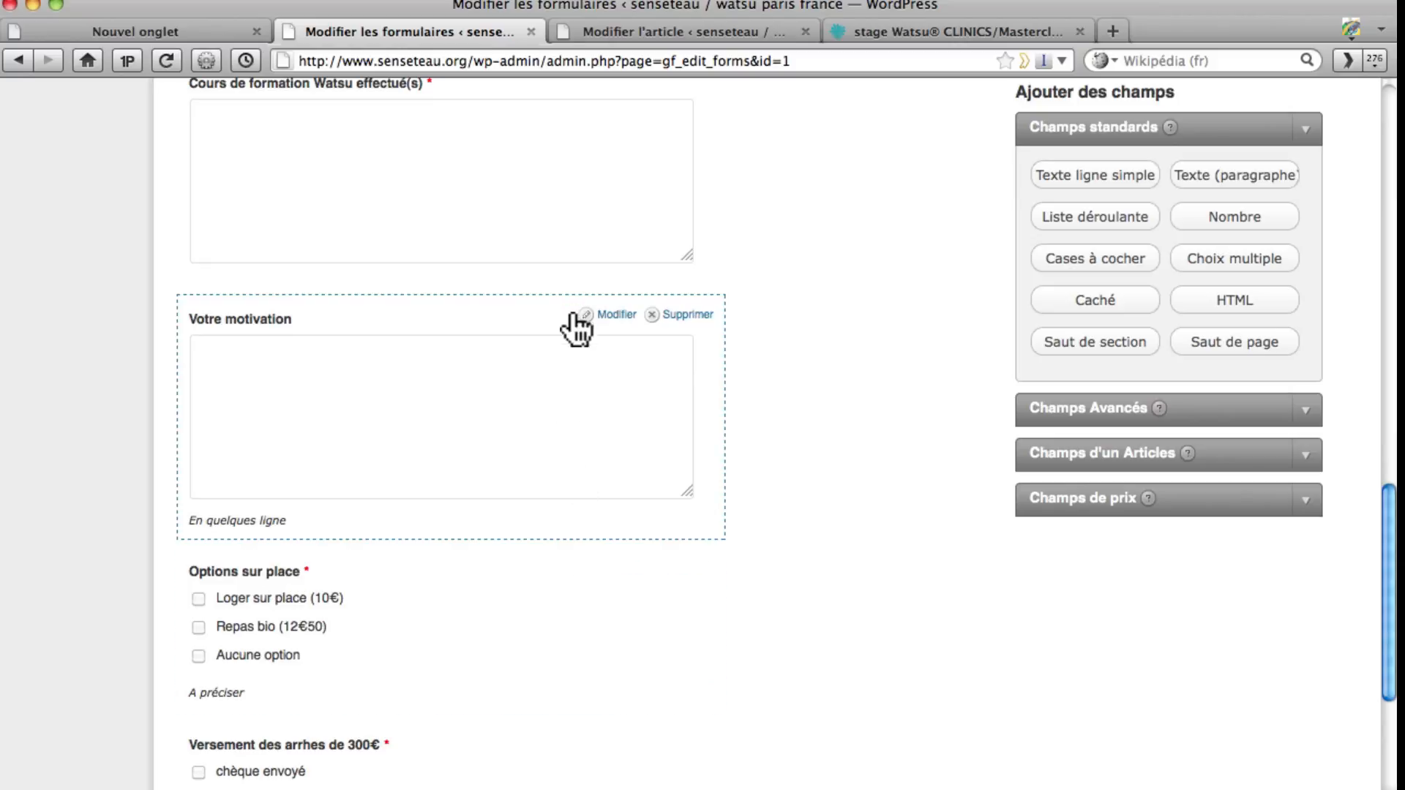
left_click(624, 578)
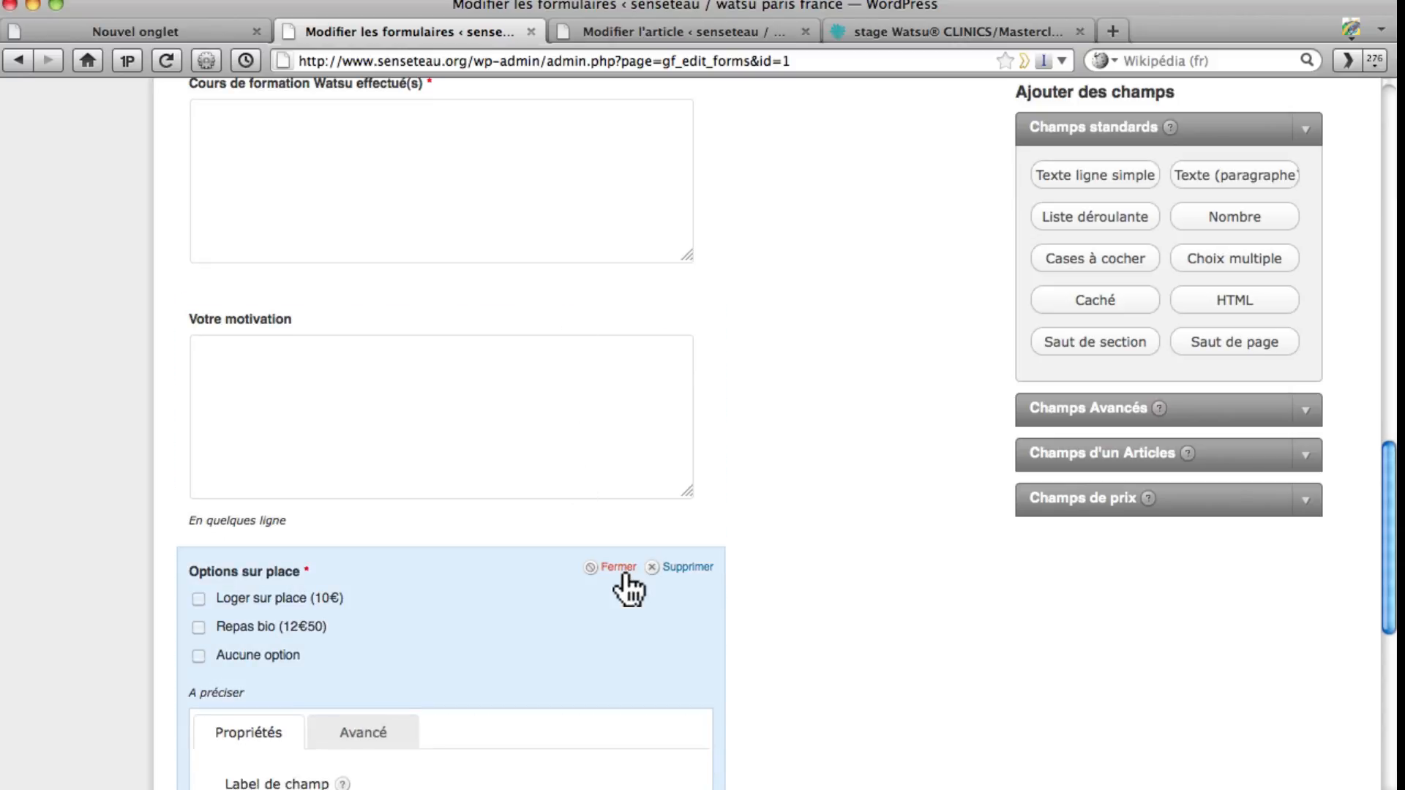
scroll(708, 586, "down", 2)
scroll(709, 582, "down", 6)
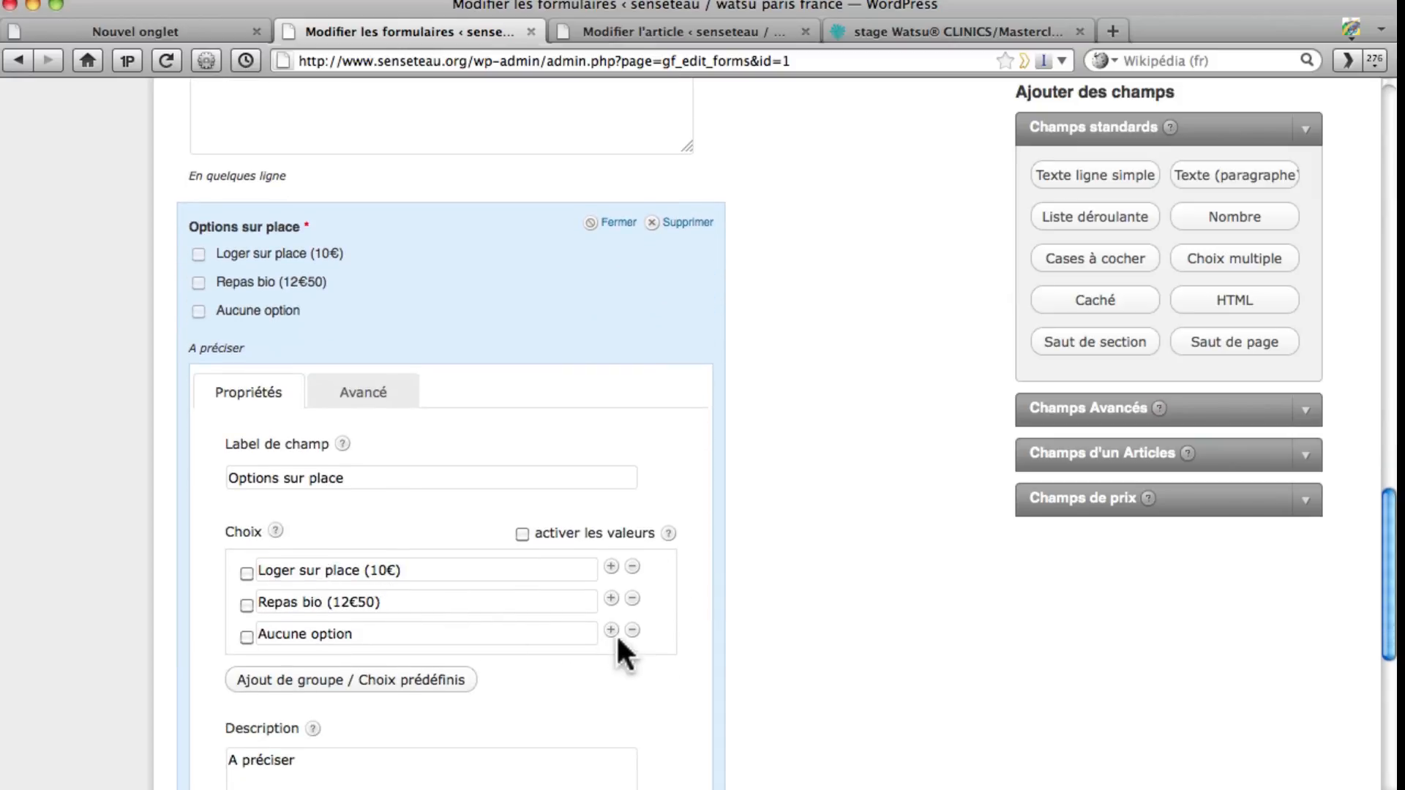
left_click(611, 630)
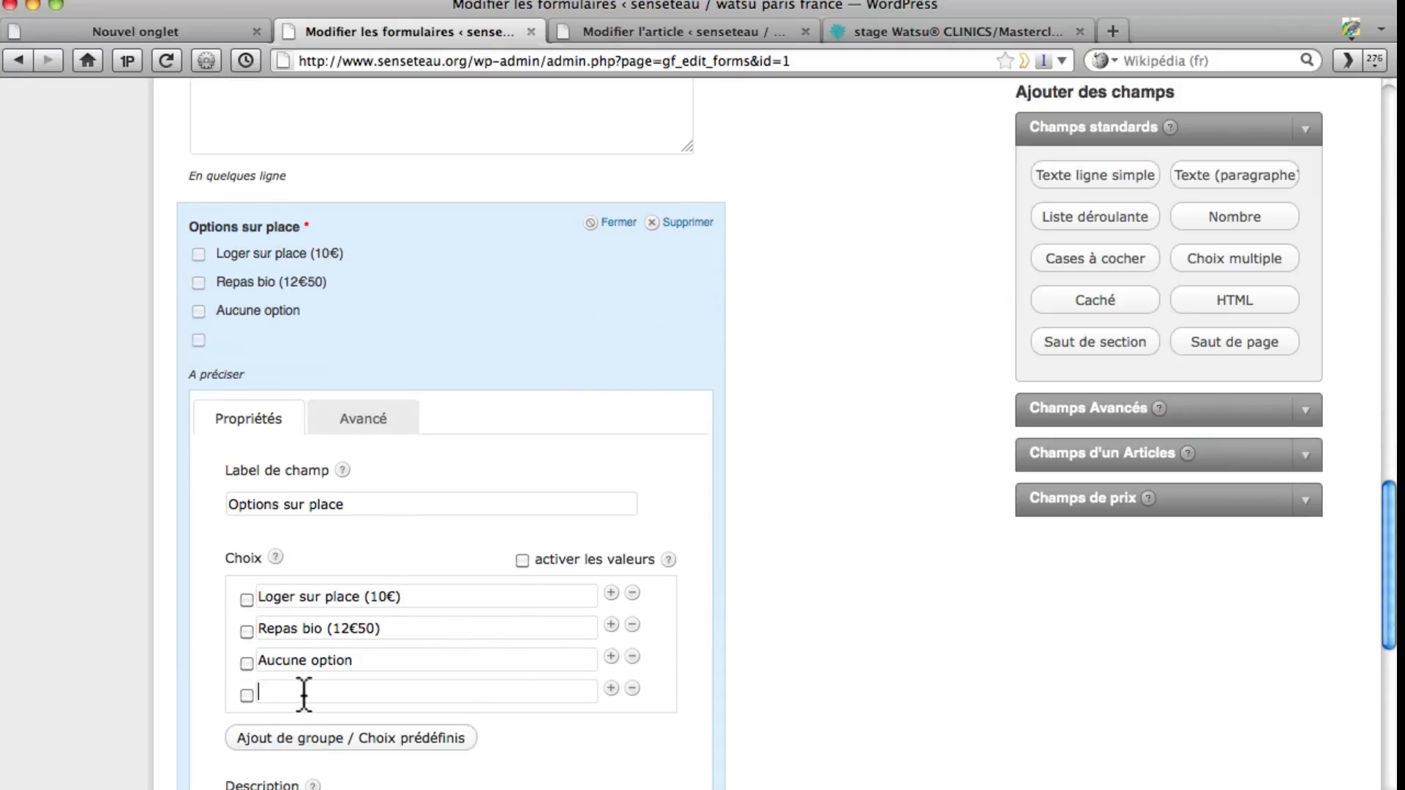
type("aut")
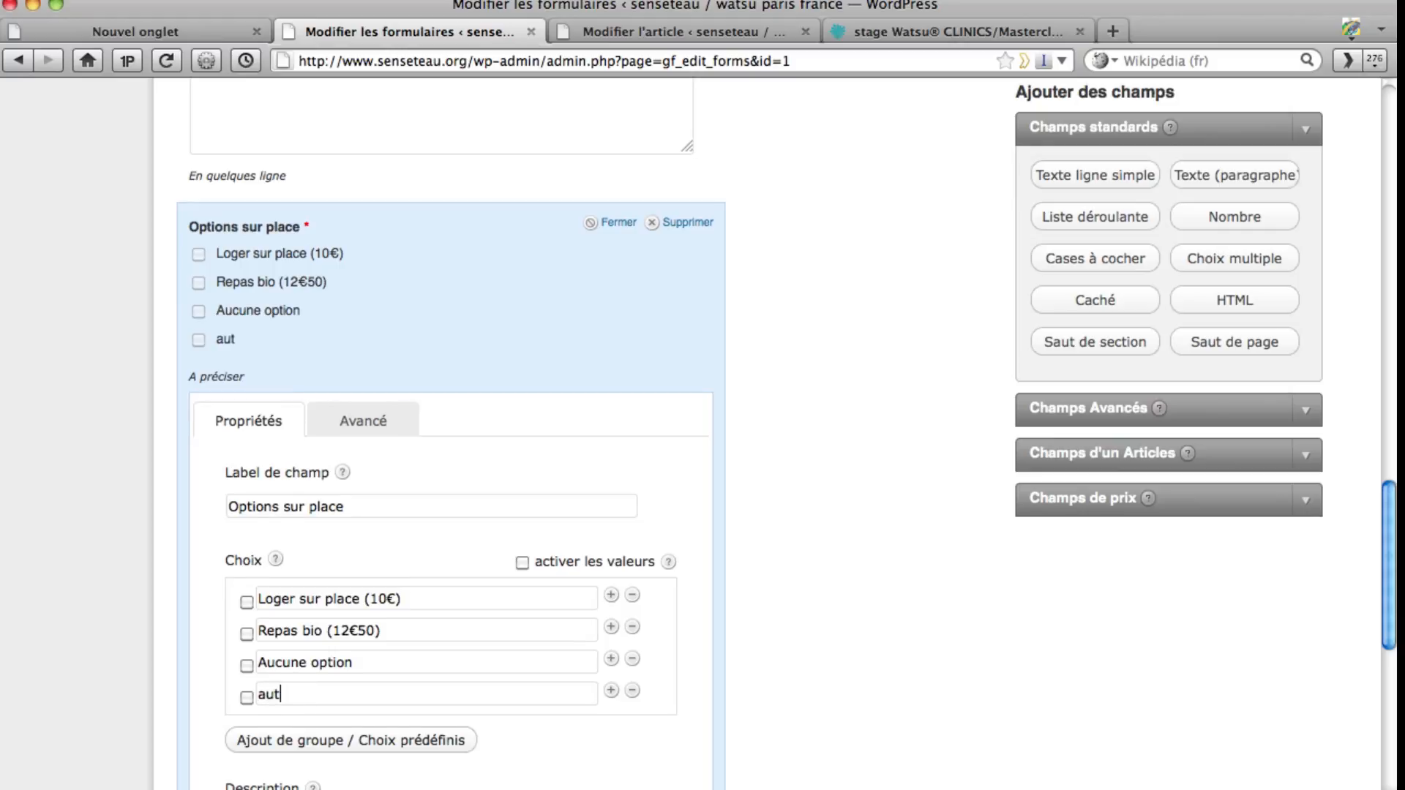
type("re option")
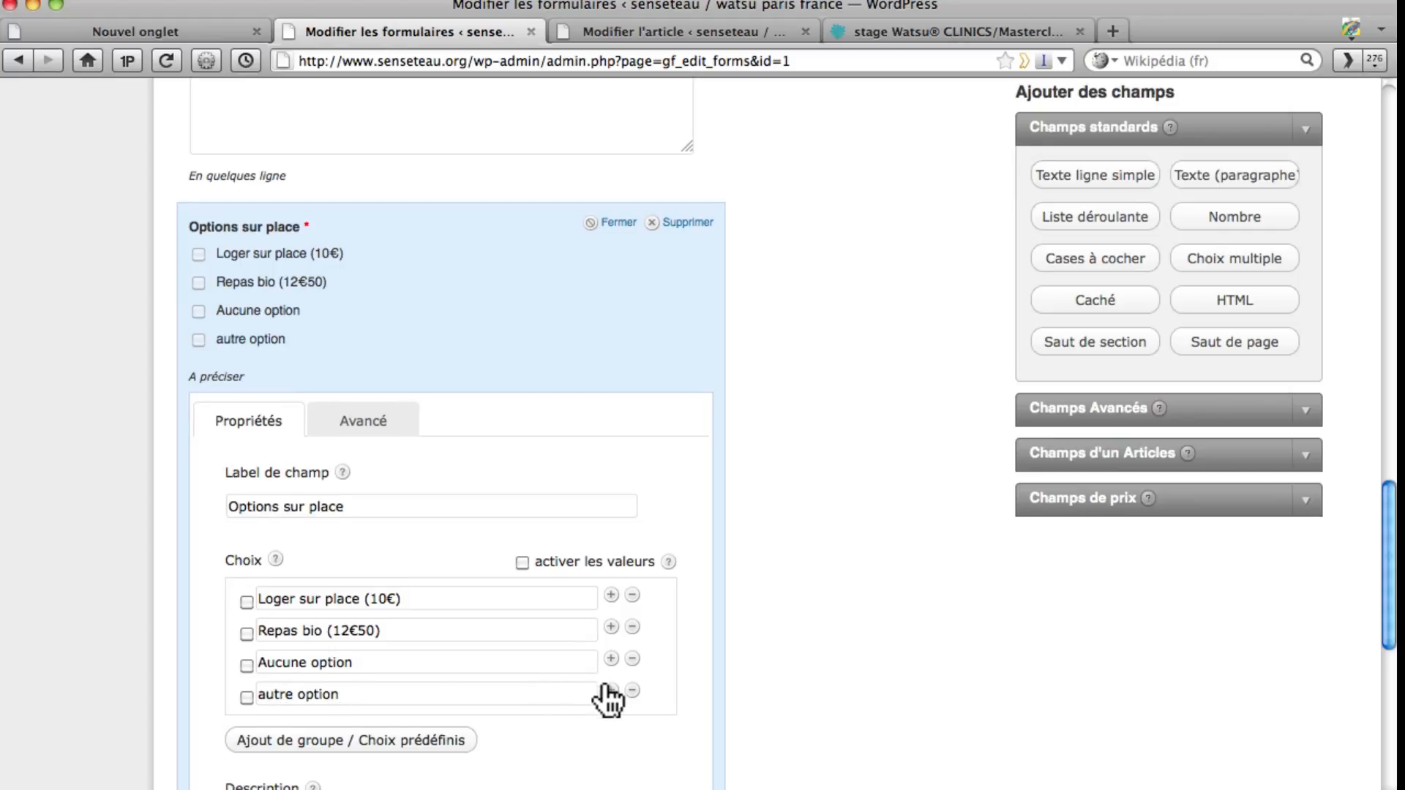
- Remove the "autre option" choice from Options sur place and close the field's settings
left_click(633, 691)
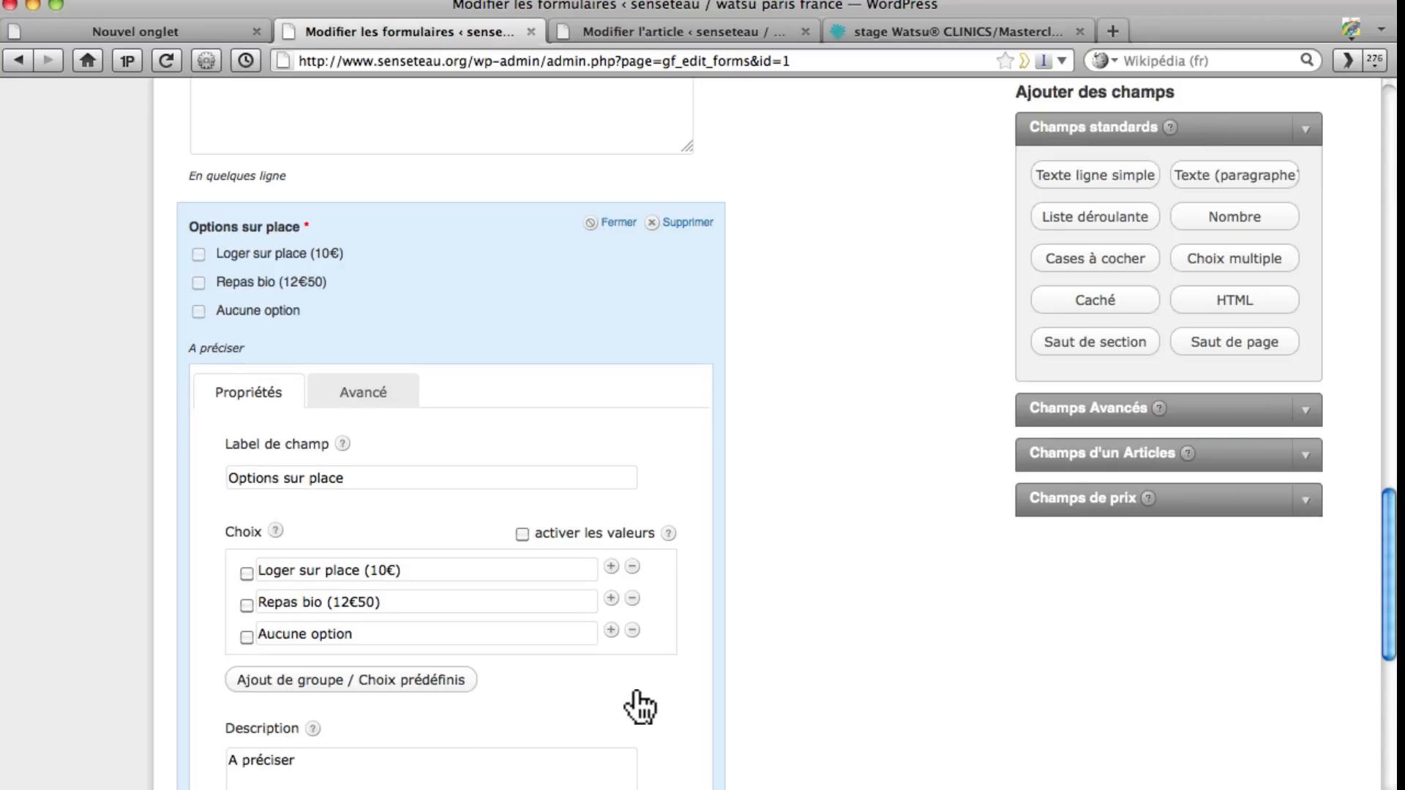
left_click(626, 227)
- Review the form's fields and compare the Adresse field with the field types offered under Champs Avancés
scroll(668, 558, "up", 5)
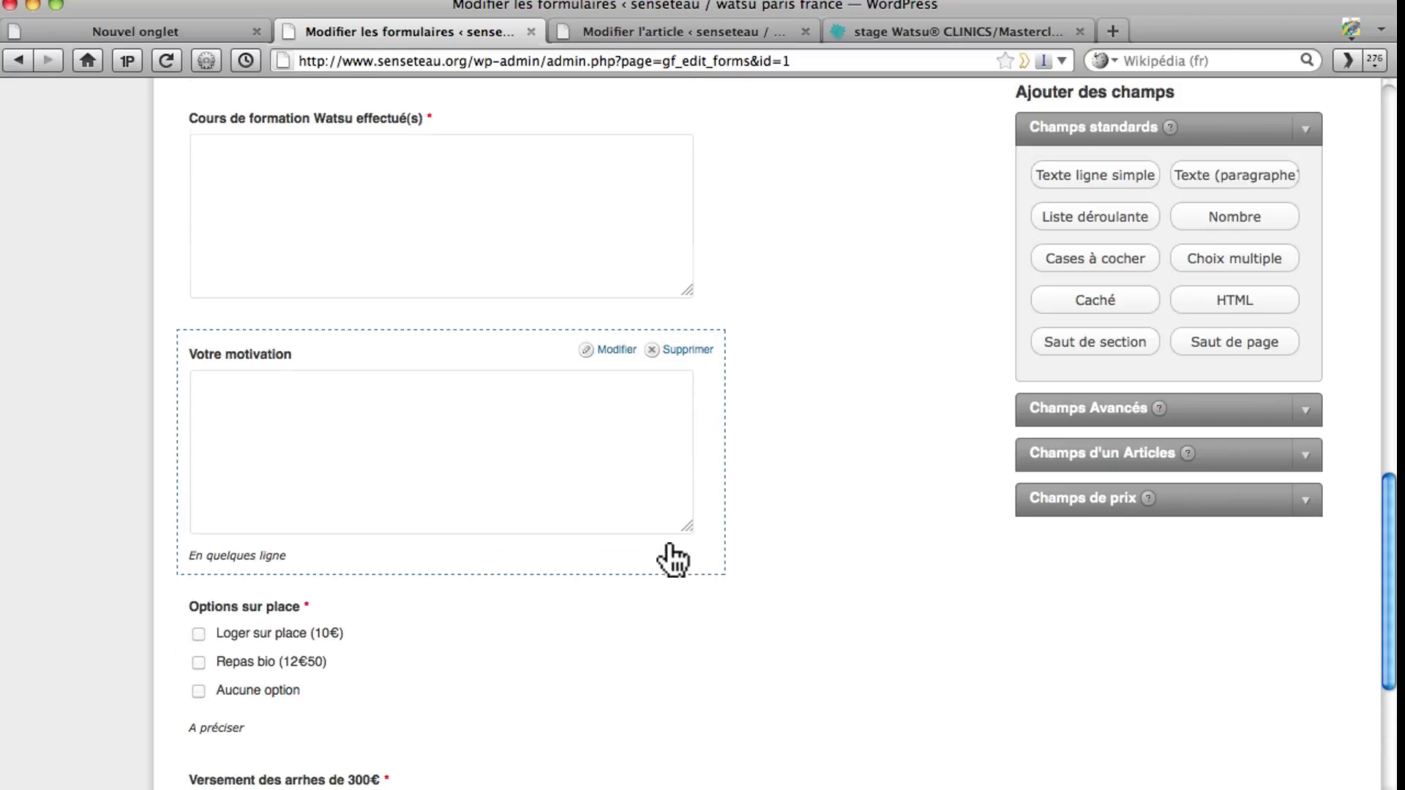
scroll(704, 578, "up", 10)
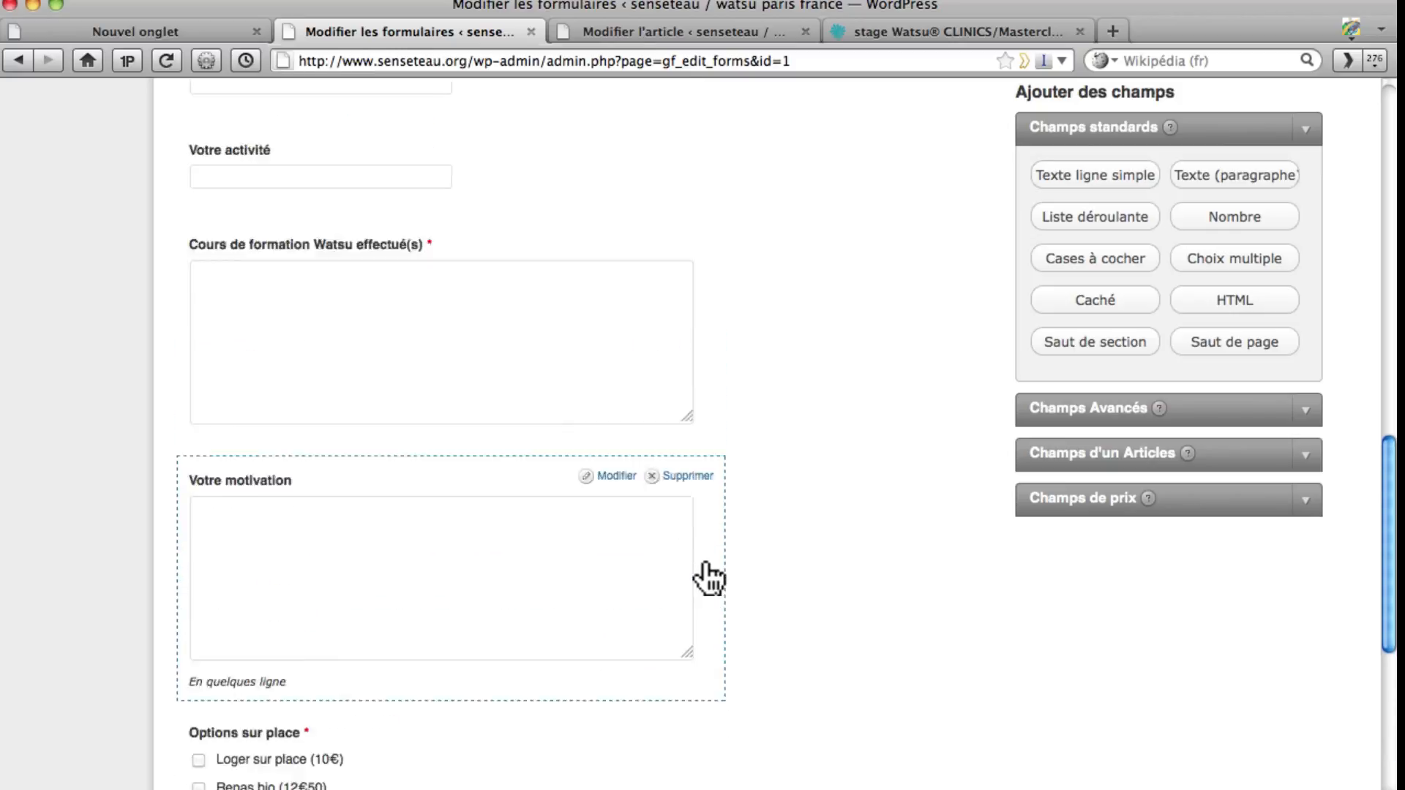
scroll(765, 578, "down", 4)
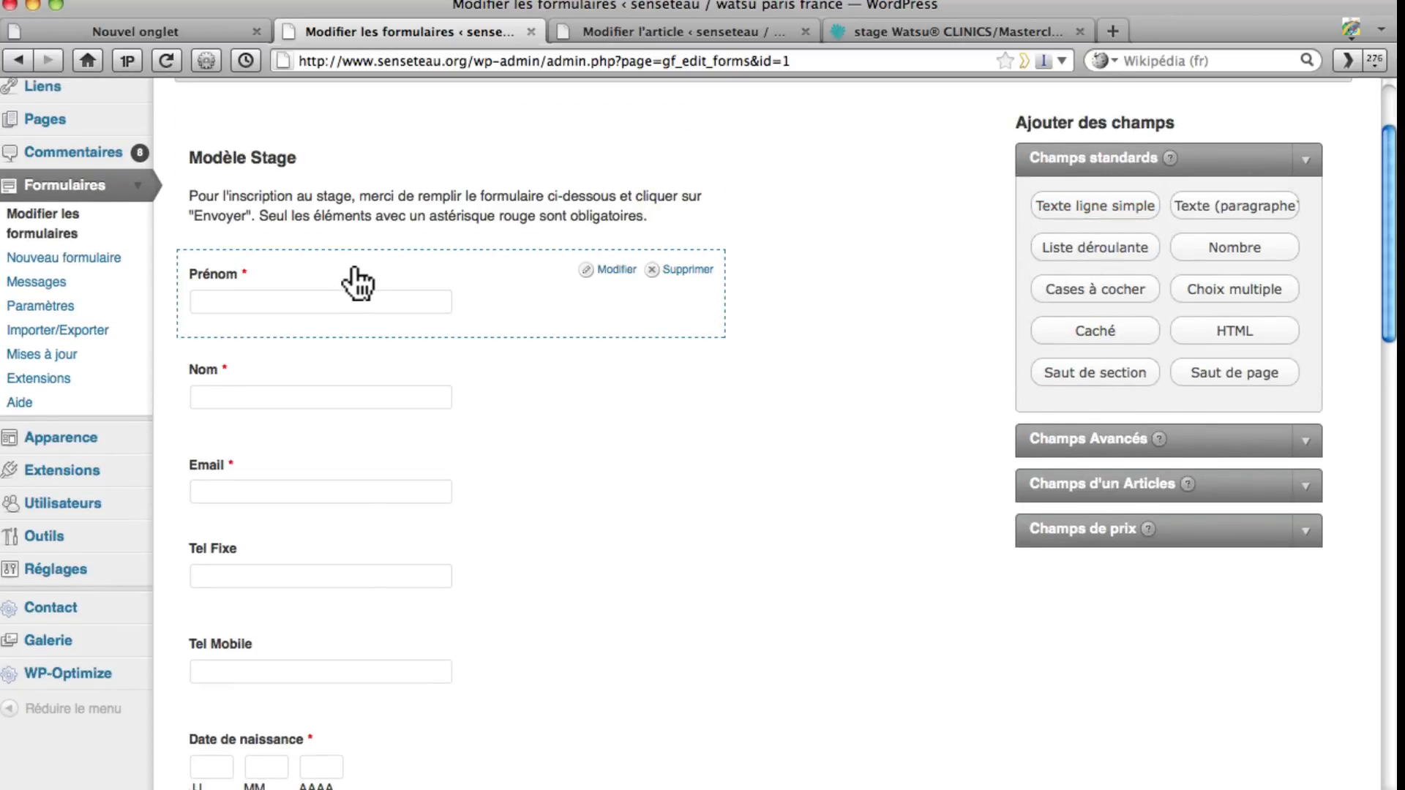
scroll(580, 539, "down", 10)
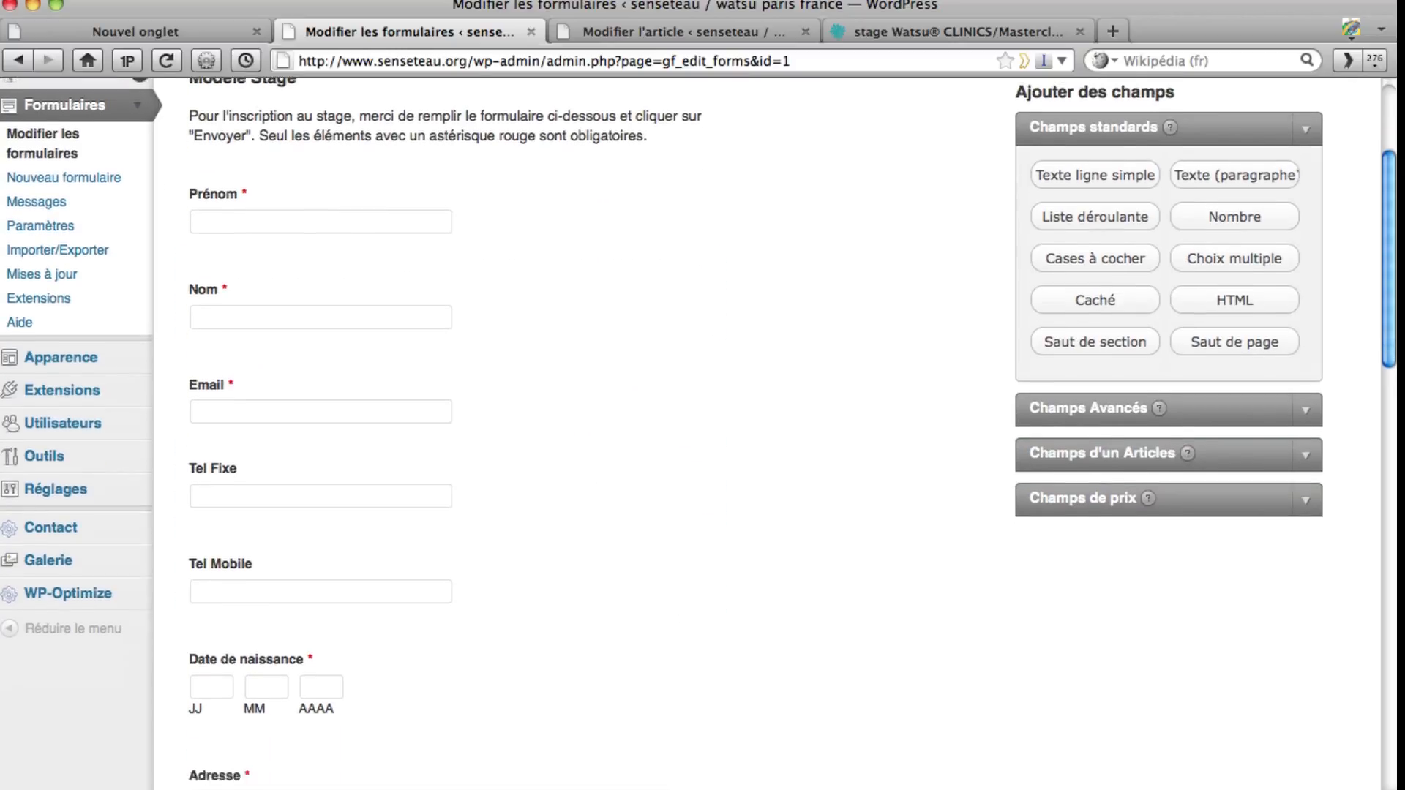
scroll(490, 669, "down", 8)
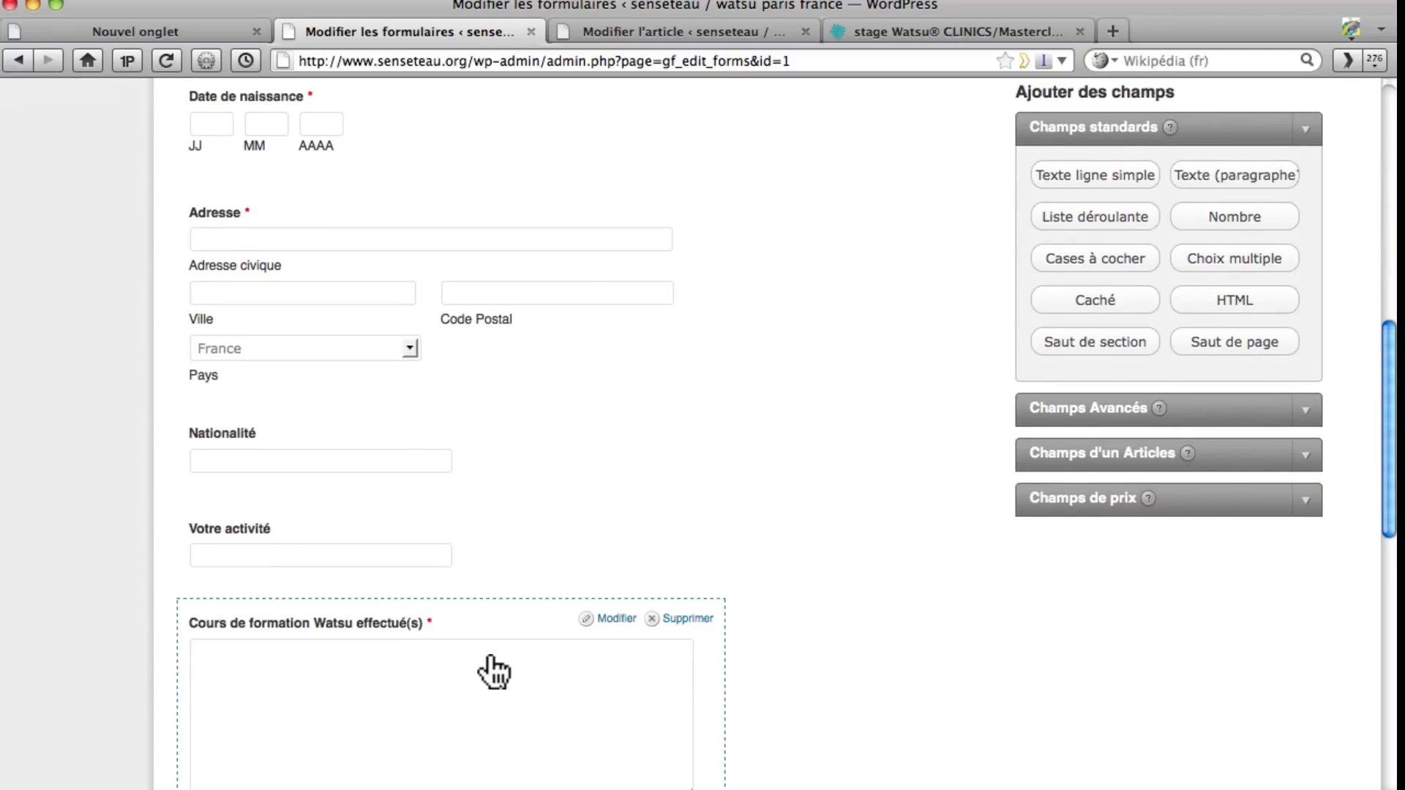
scroll(488, 668, "down", 4)
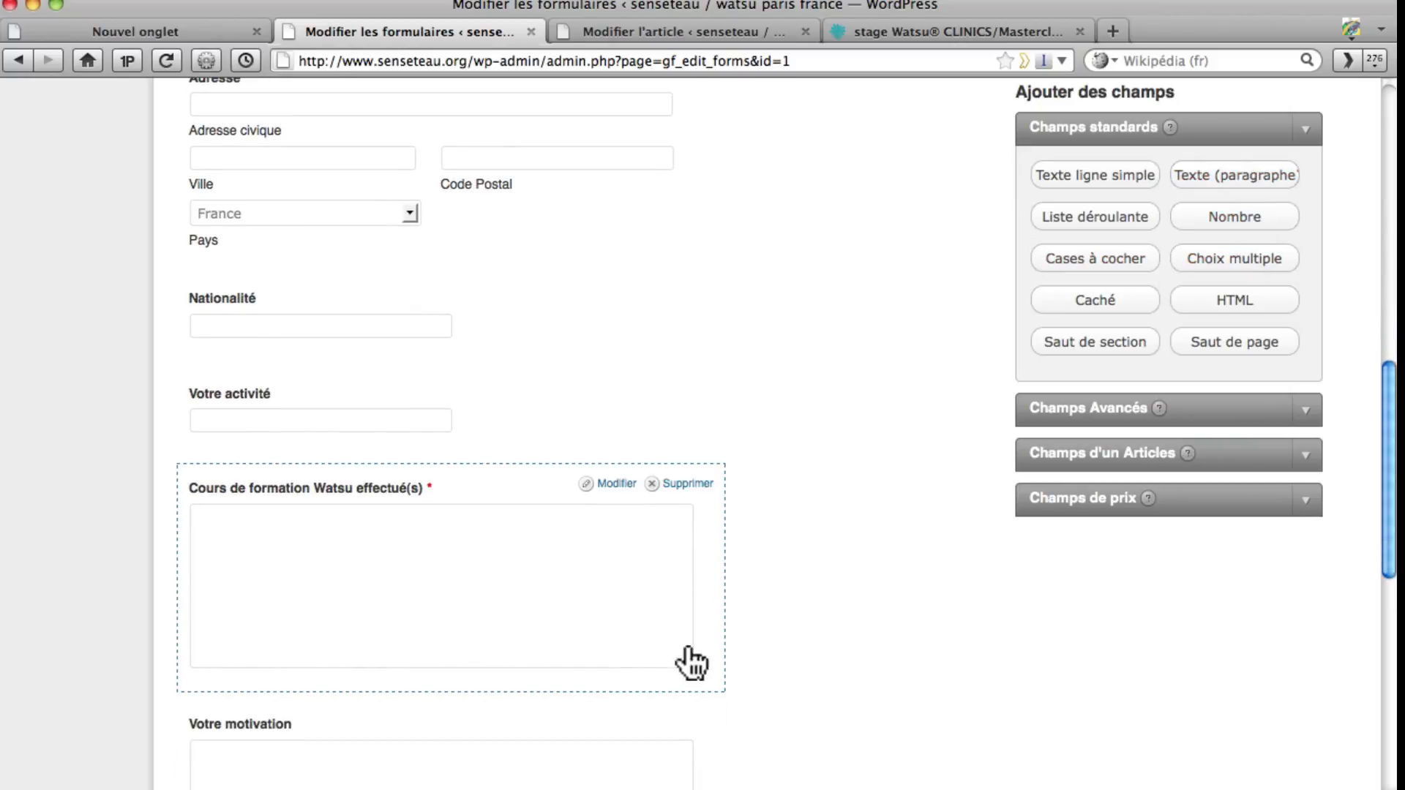
scroll(689, 704, "up", 4)
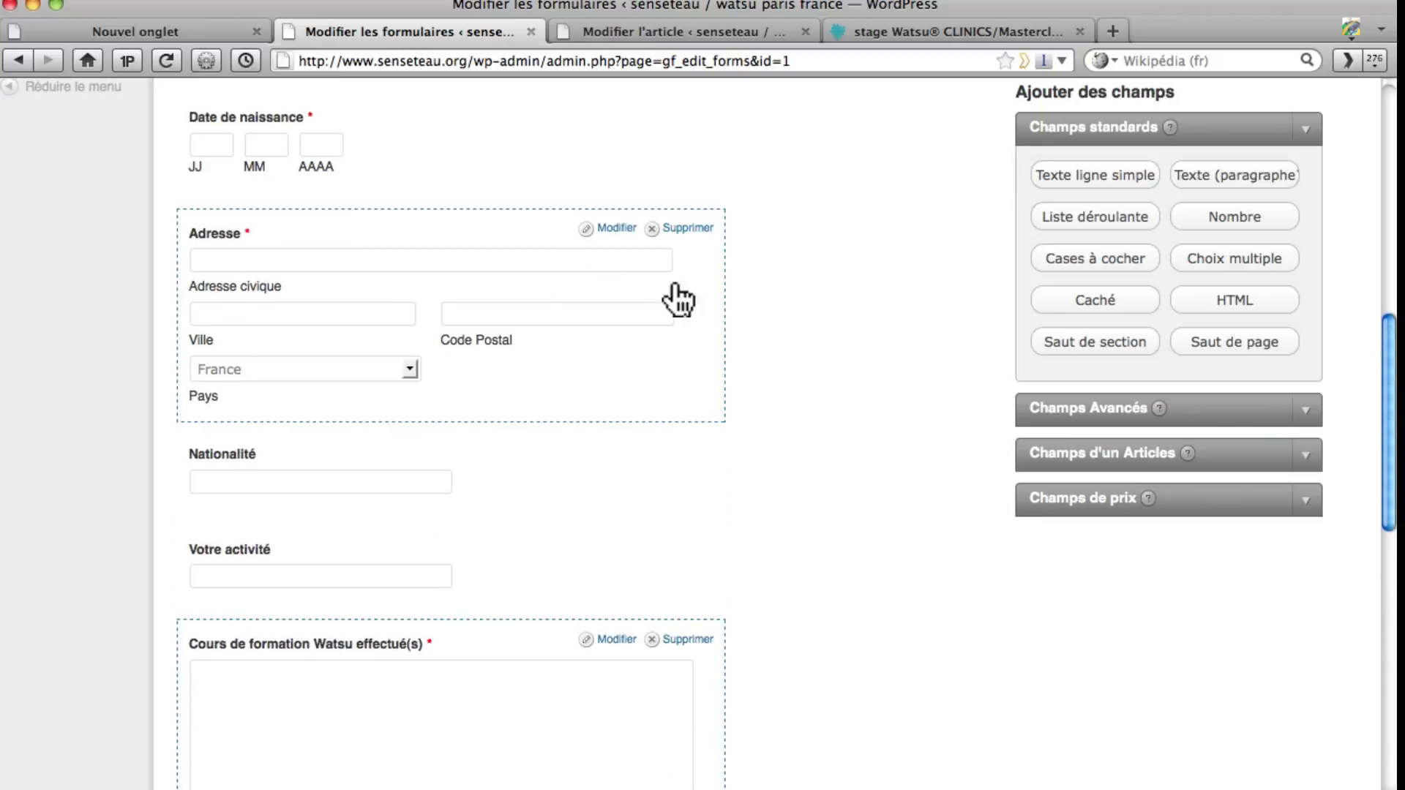
left_click(1198, 412)
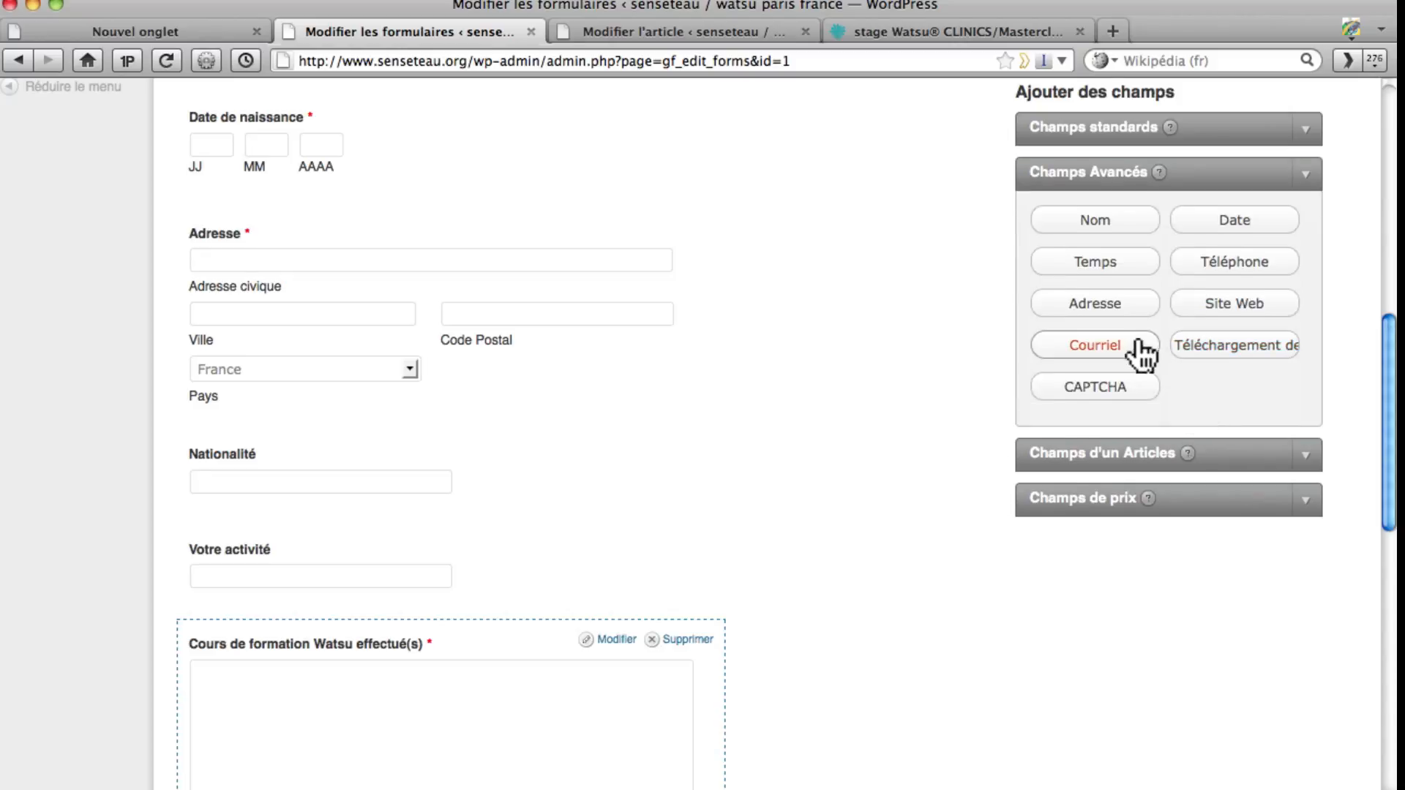
left_click(1101, 306)
scroll(549, 488, "up", 5)
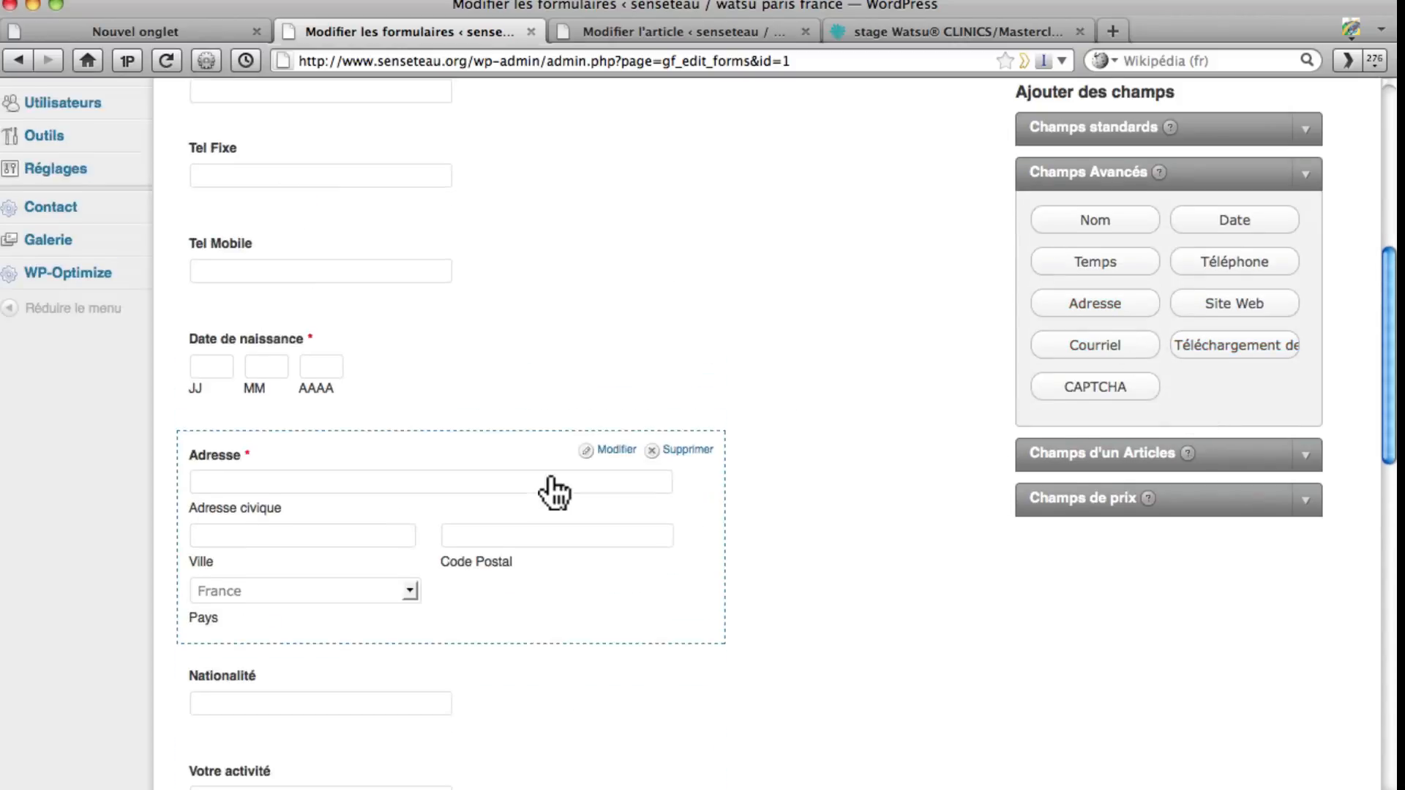
- Open the settings of the Versement des arrhes de 300€ field and enlarge its Description box to show more of the text
scroll(549, 476, "up", 3)
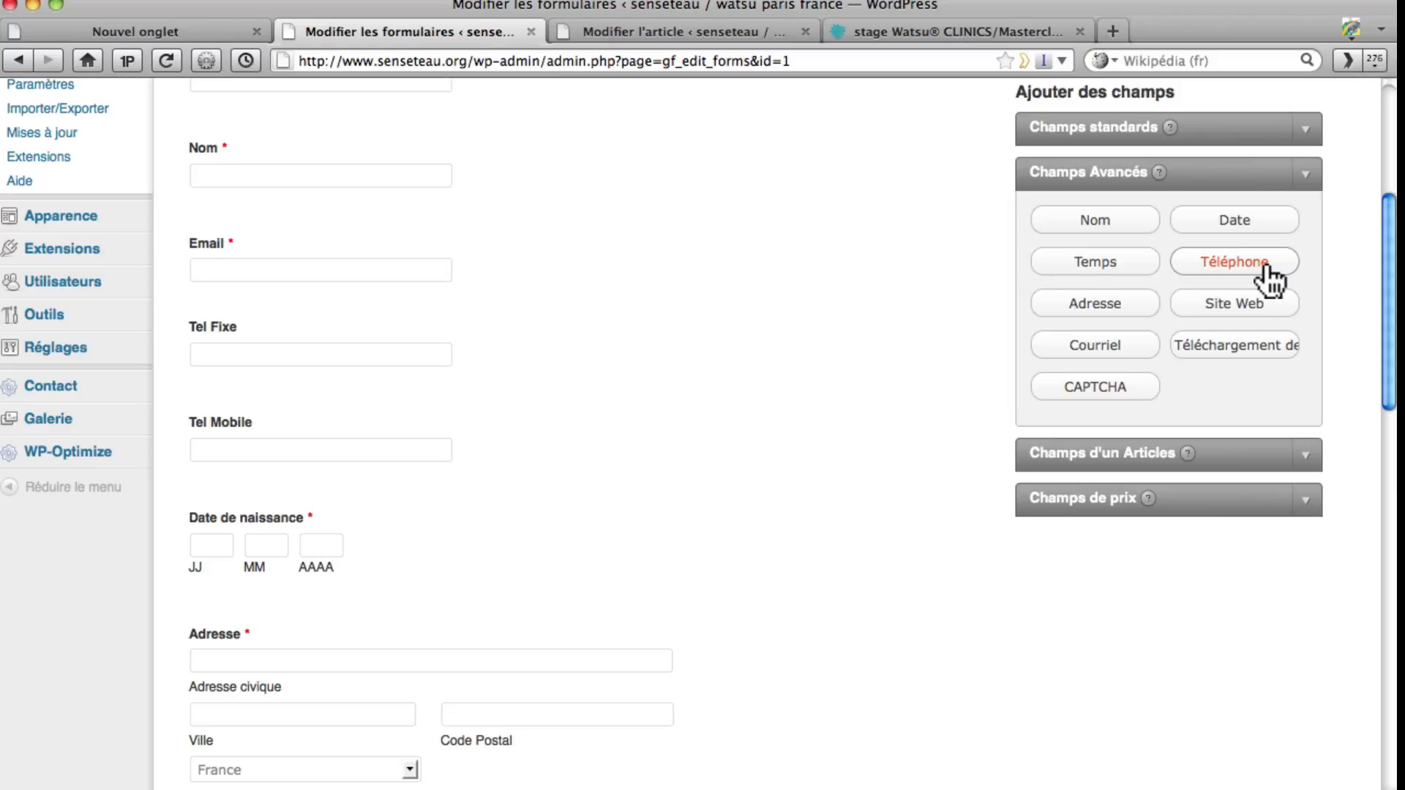
mouse_move(691, 554)
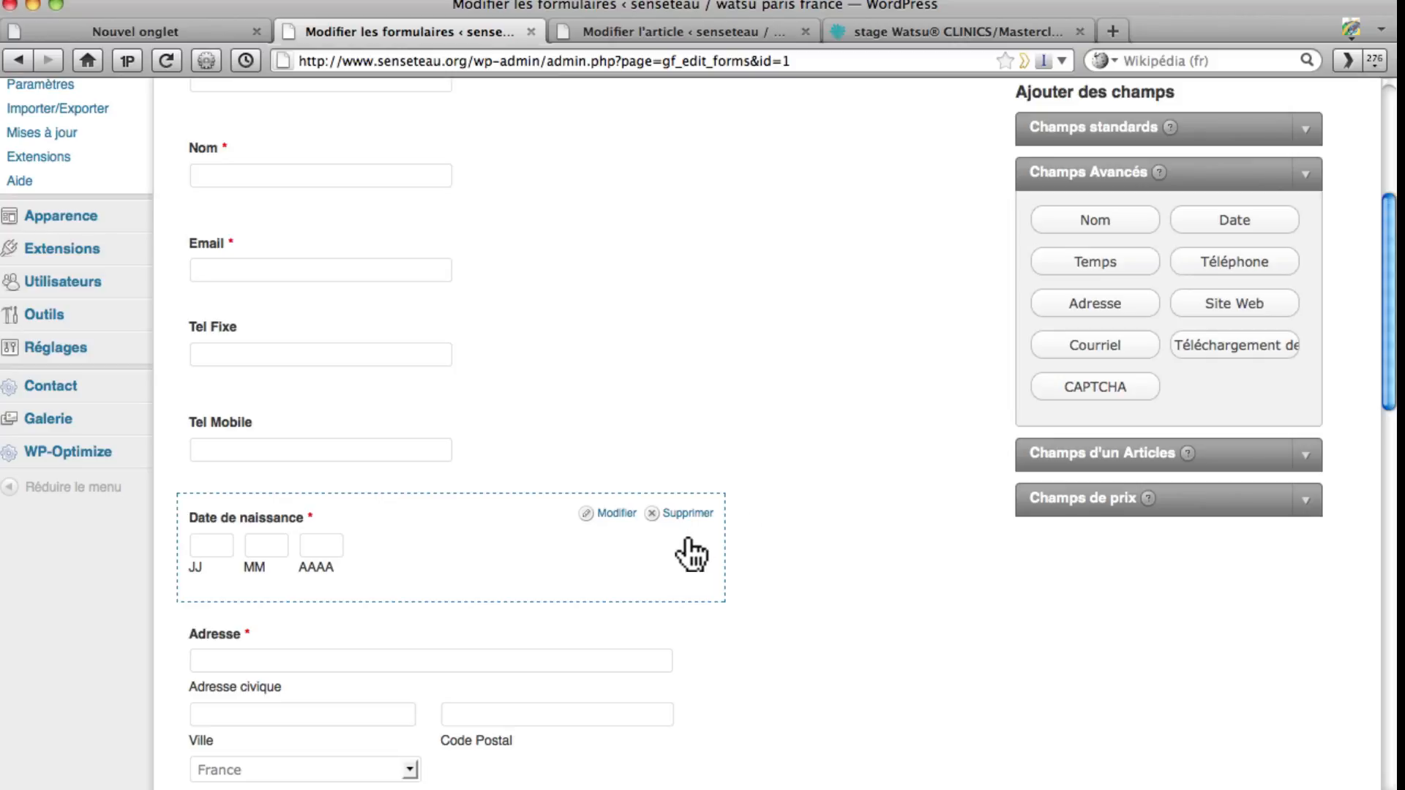
scroll(692, 554, "down", 1)
scroll(691, 554, "down", 15)
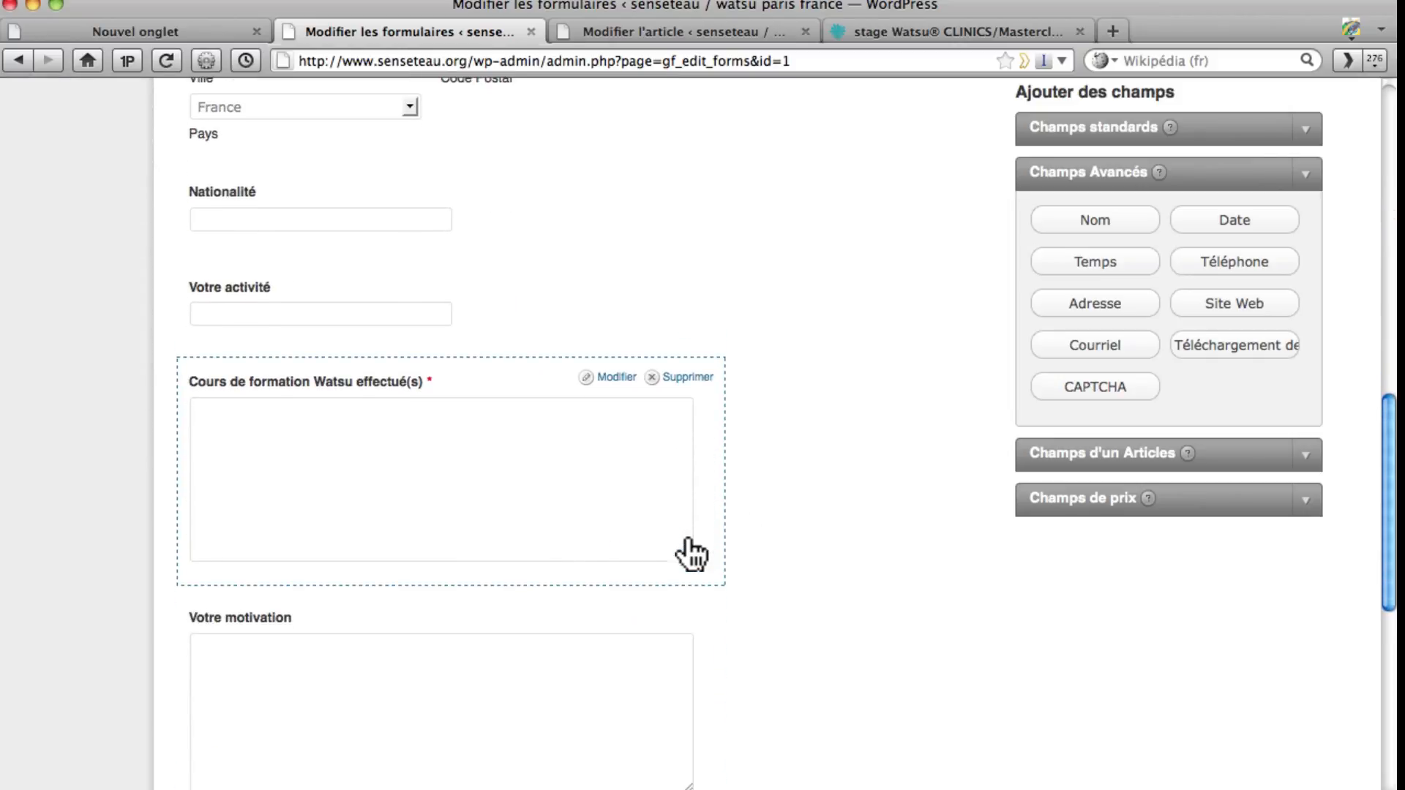
scroll(692, 553, "down", 5)
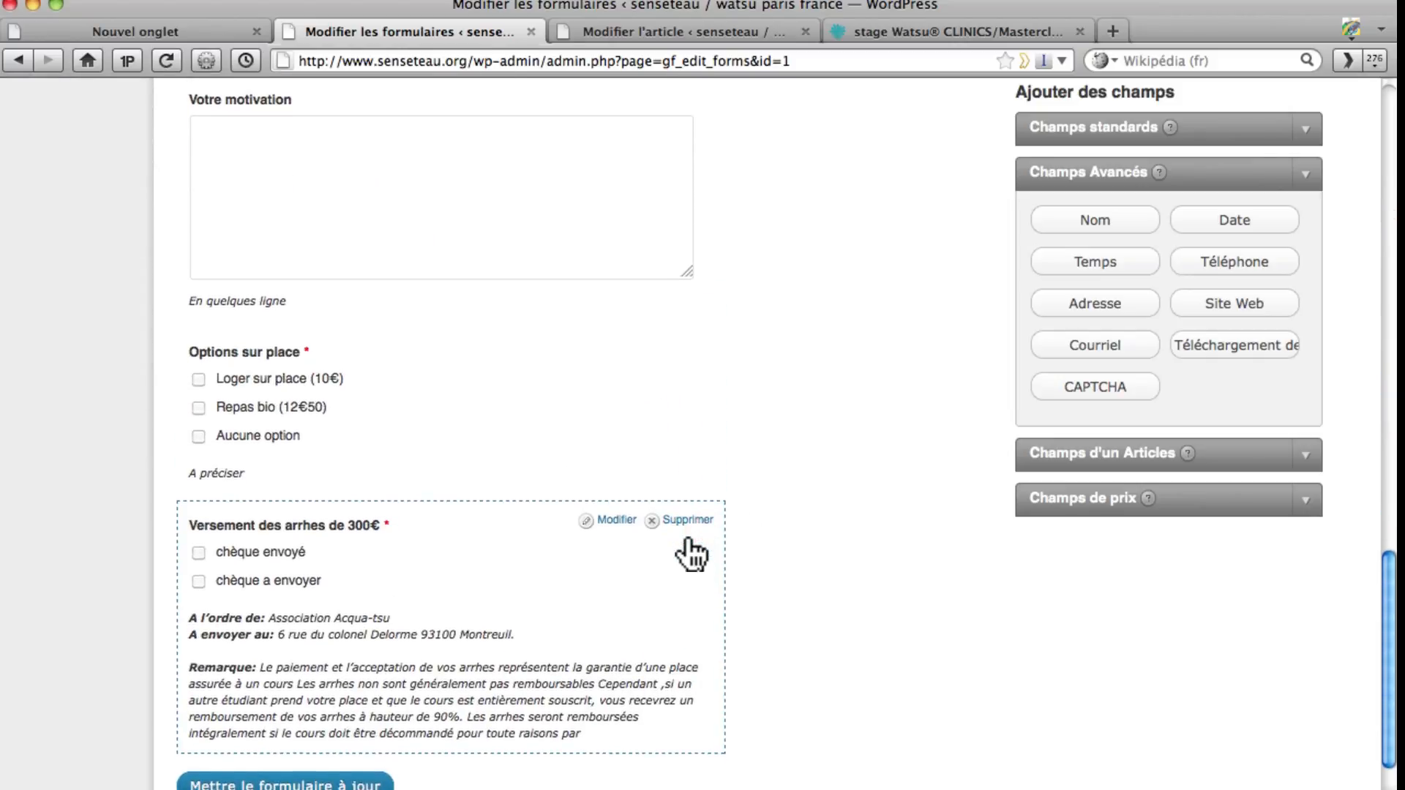
scroll(691, 554, "down", 1)
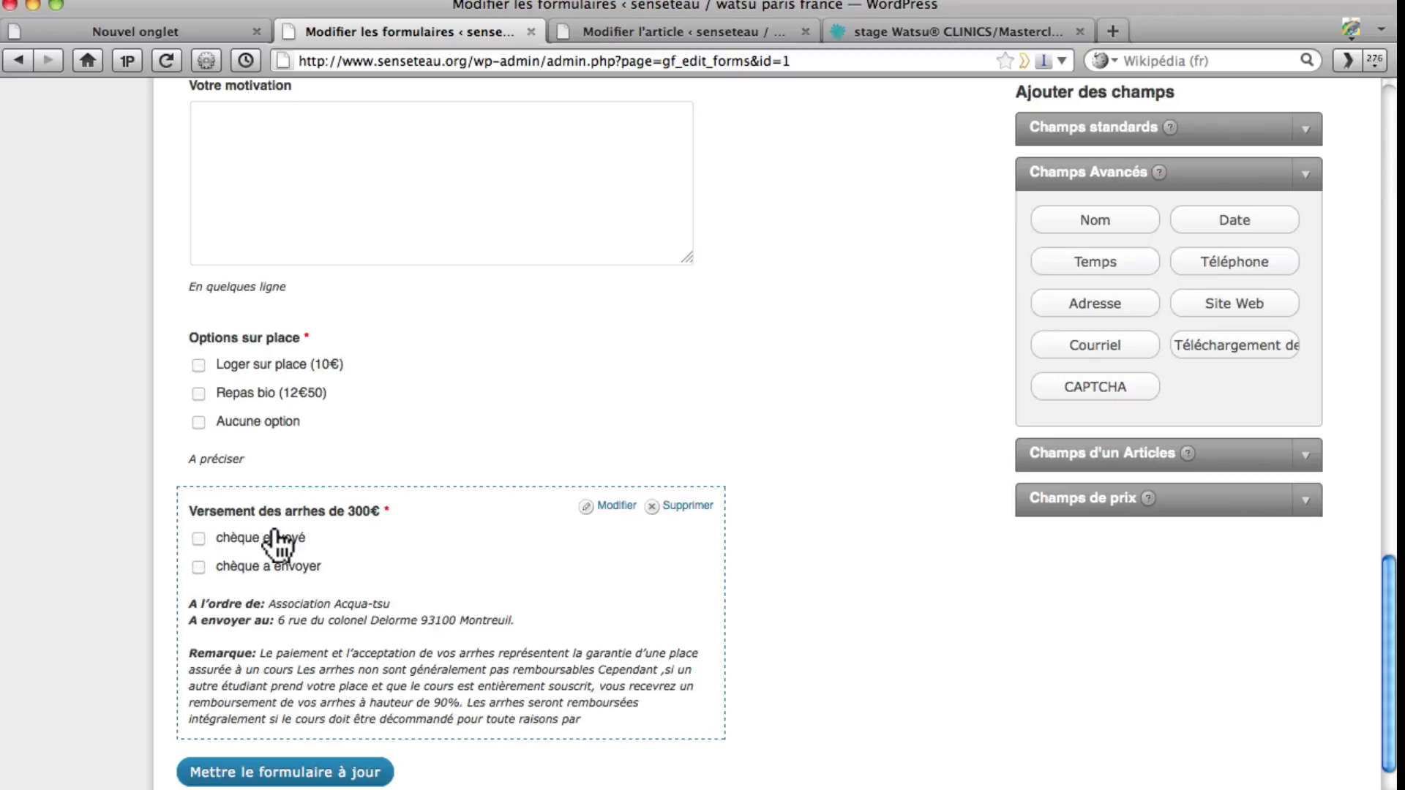
left_click(616, 508)
scroll(702, 768, "down", 5)
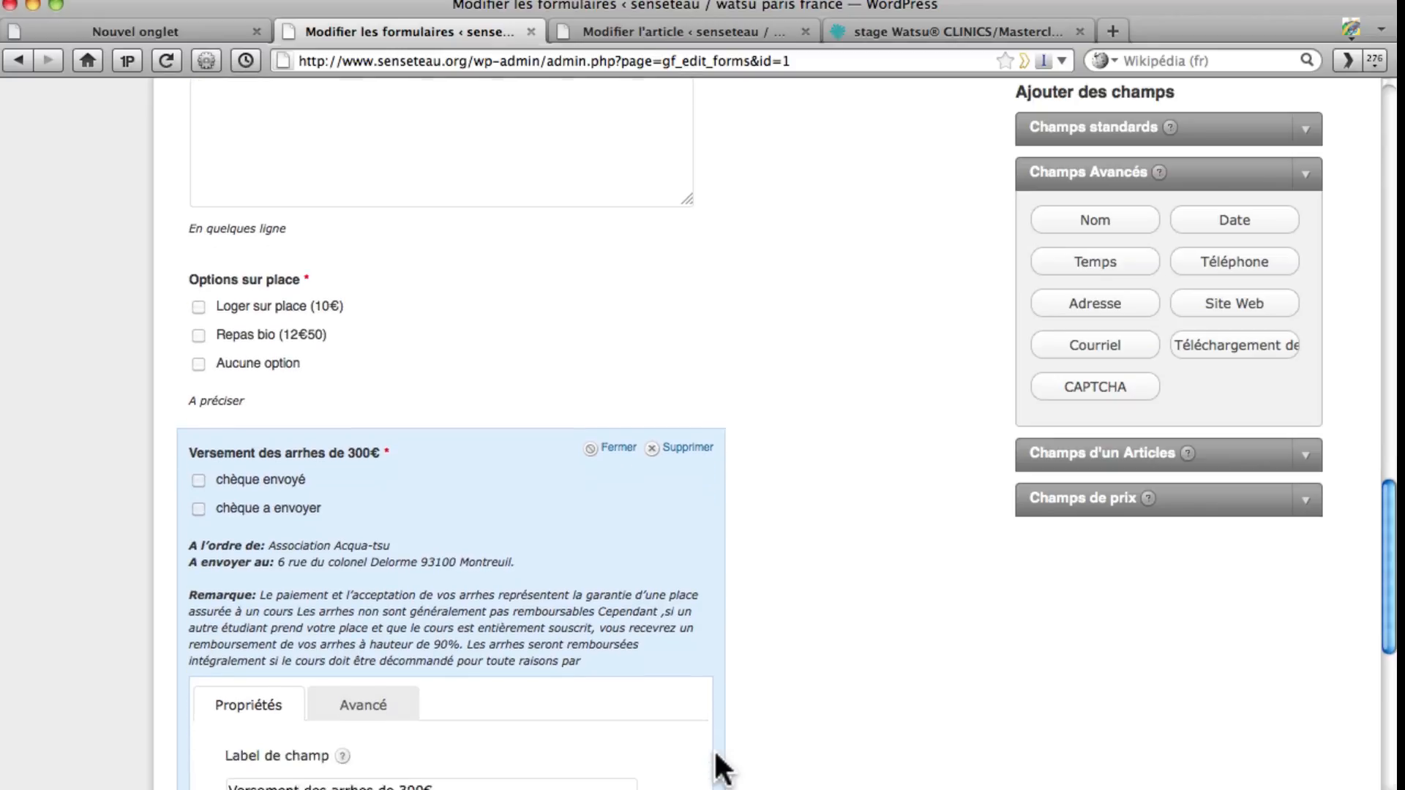
scroll(721, 768, "down", 2)
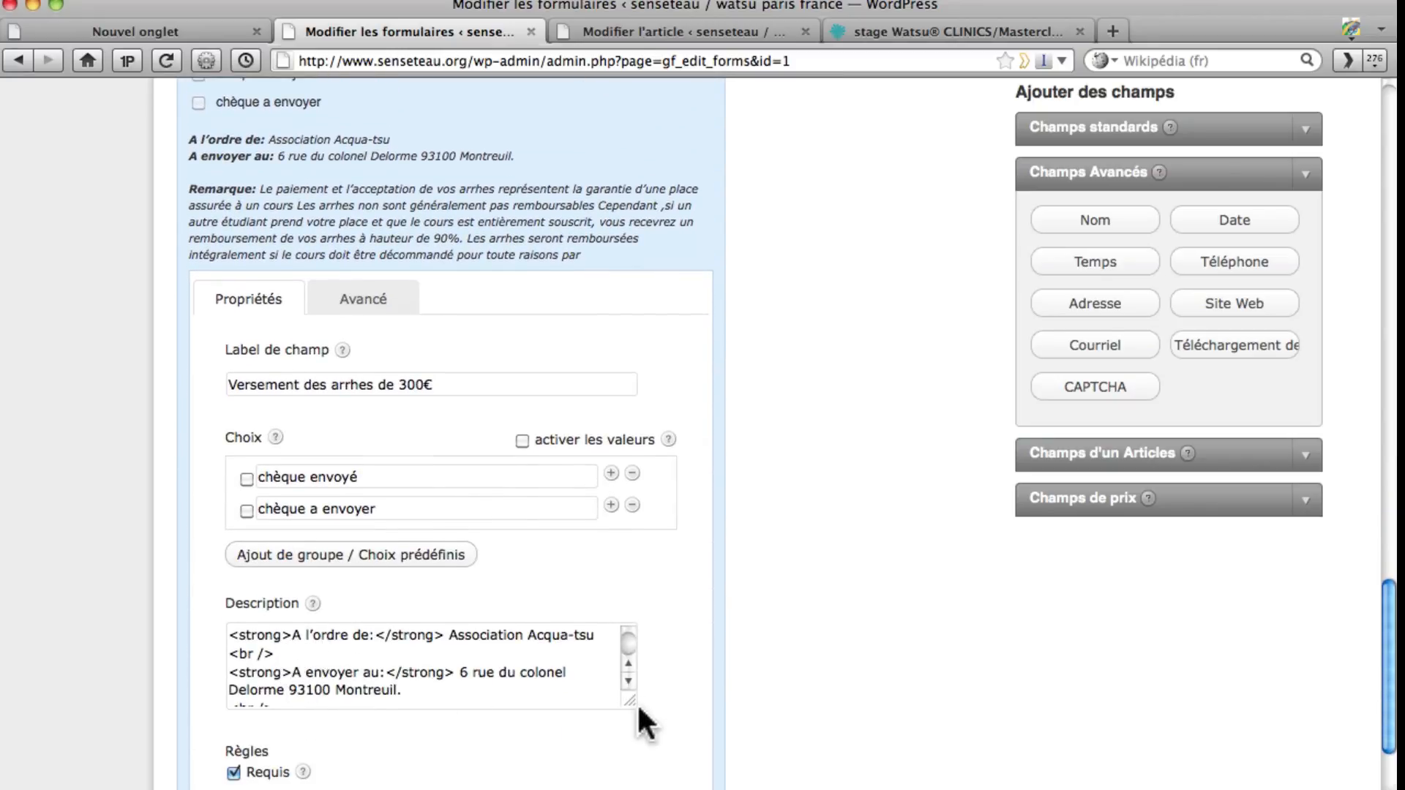
left_click_drag(630, 709, 633, 789)
scroll(615, 629, "down", 4)
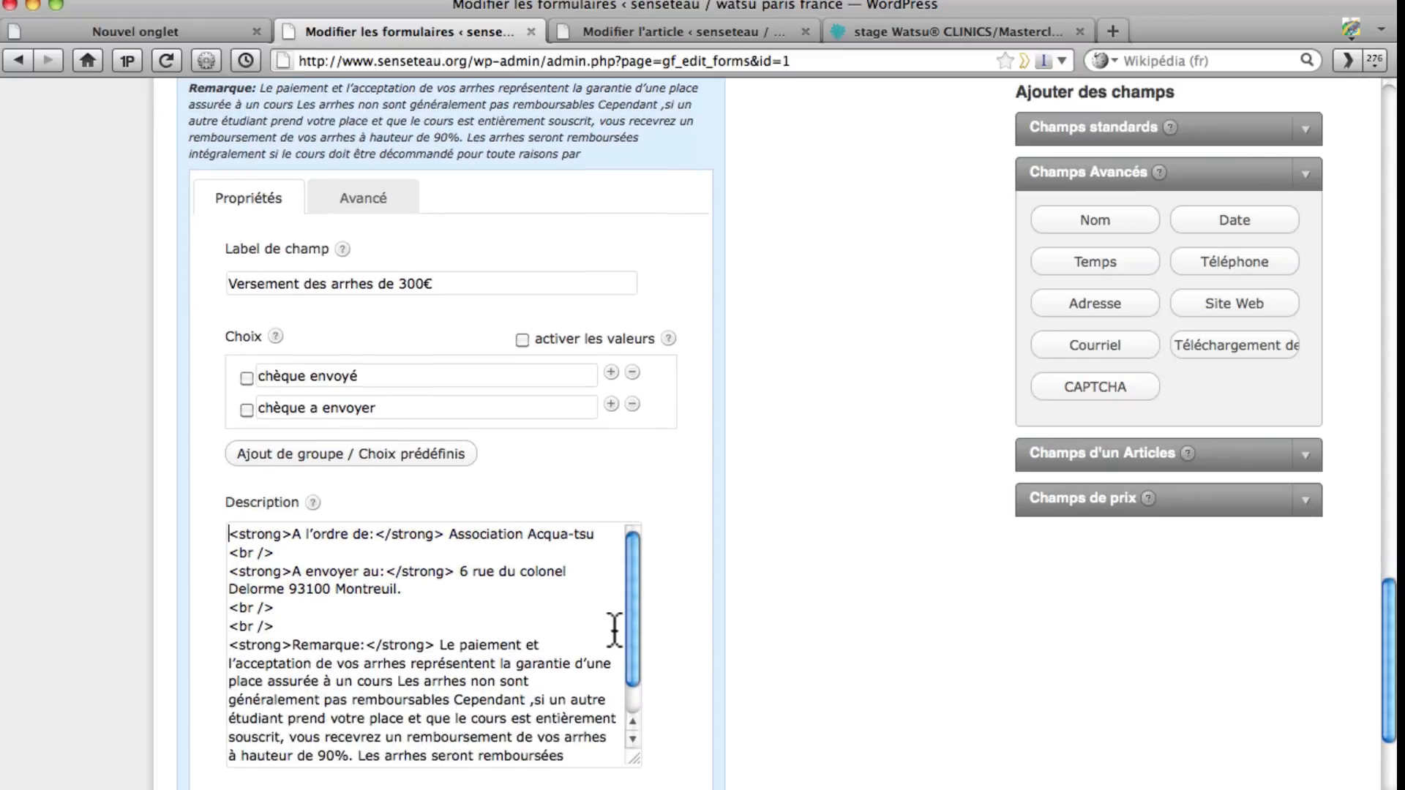
- Examine how the strong and br HTML tags format the labels and line breaks in the Versement des arrhes description
left_click_drag(614, 629, 440, 563)
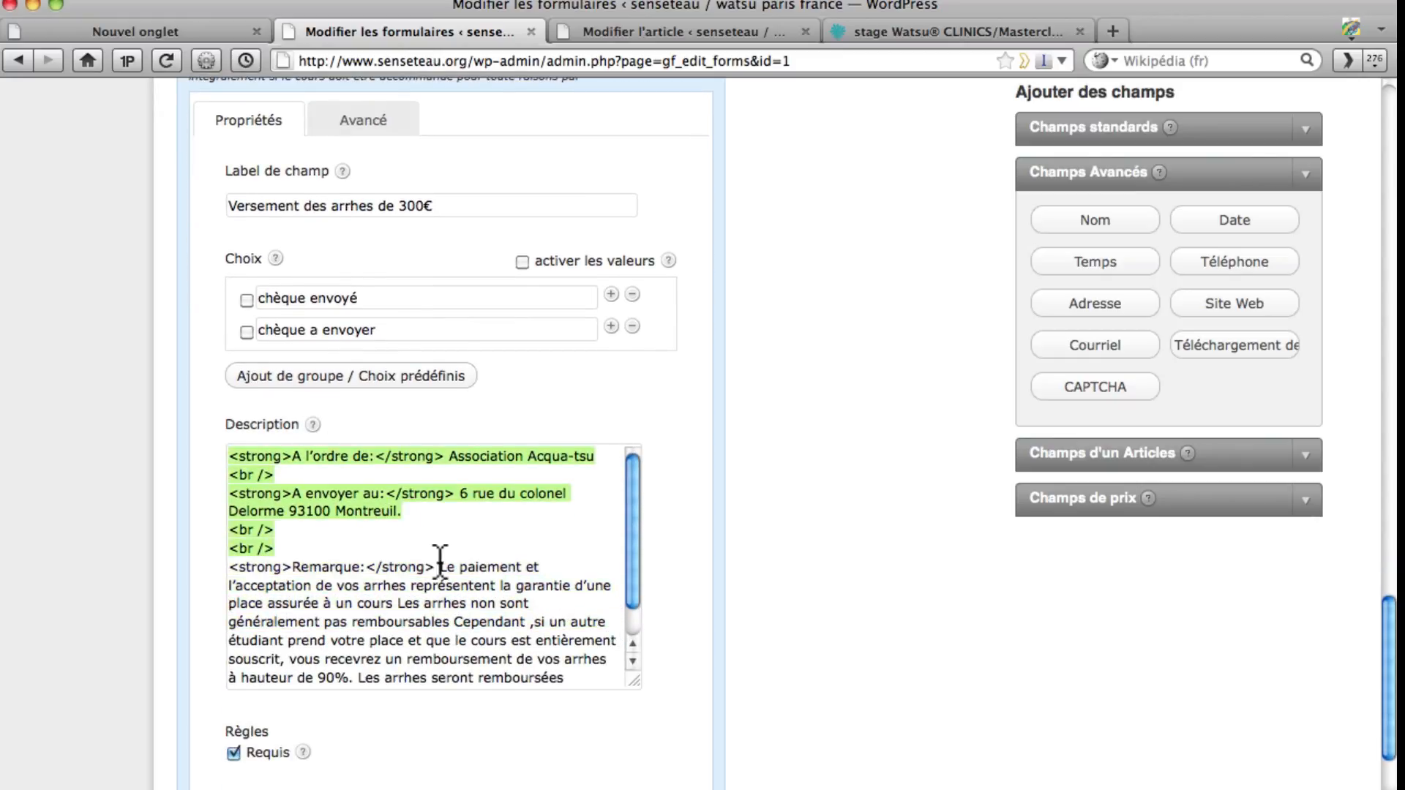
left_click(434, 556)
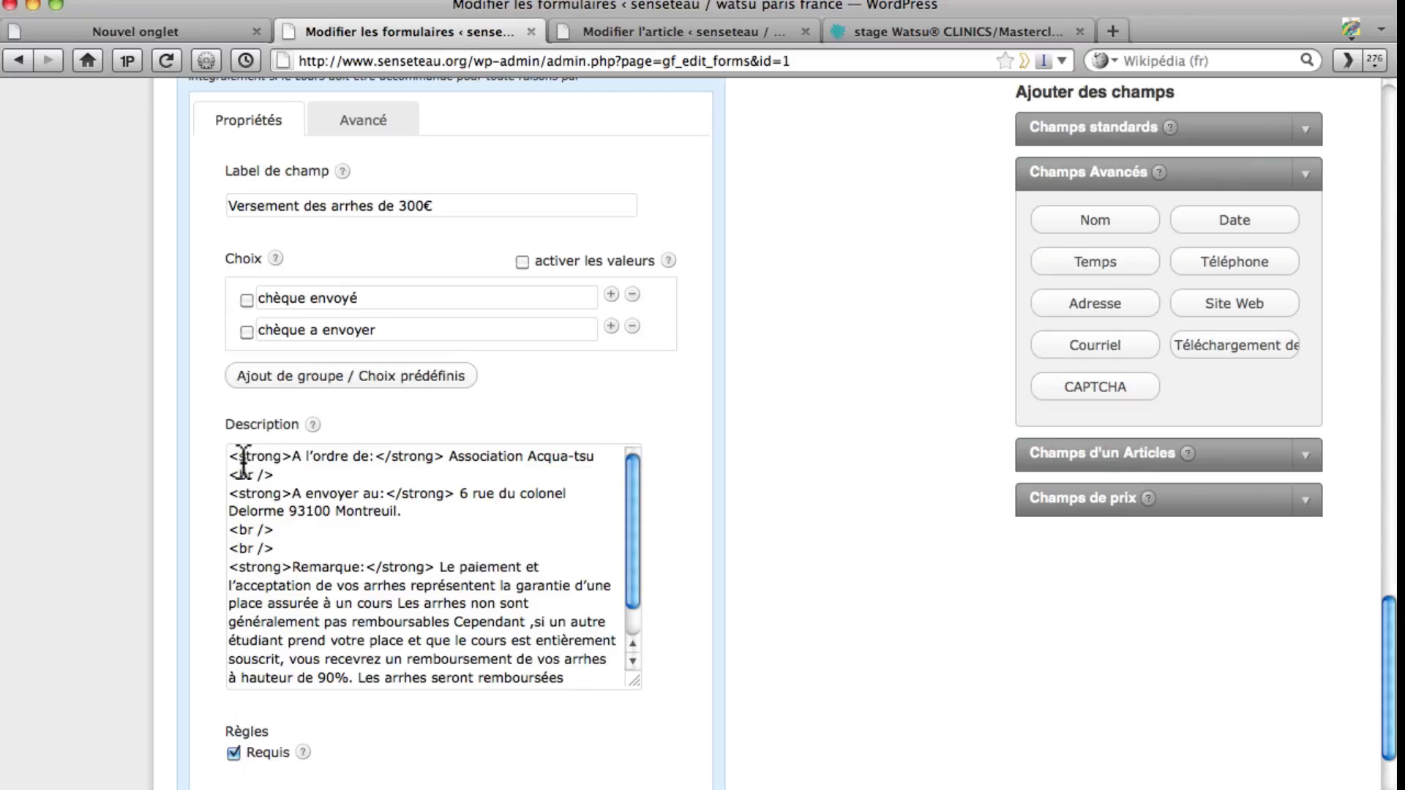
left_click_drag(229, 459, 442, 463)
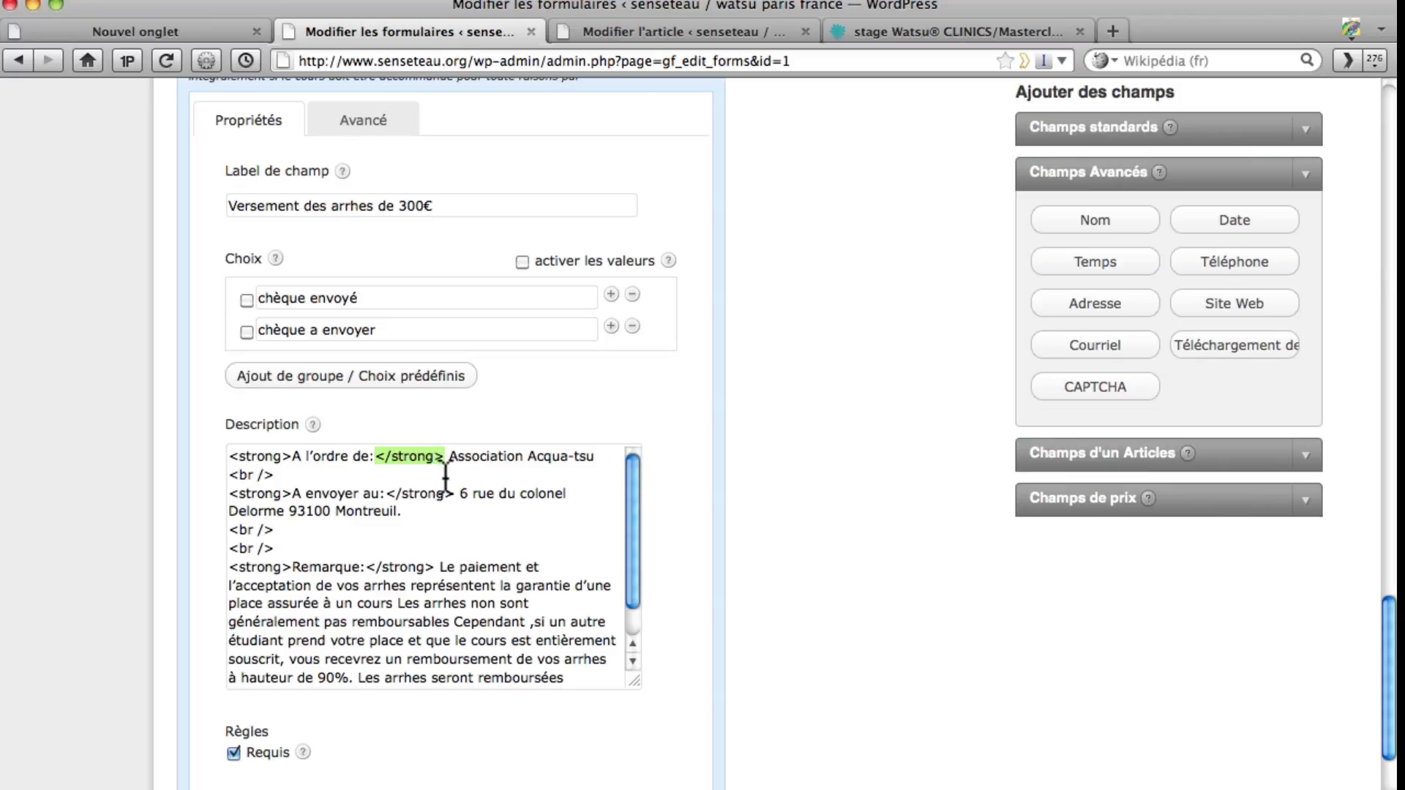
left_click(446, 477)
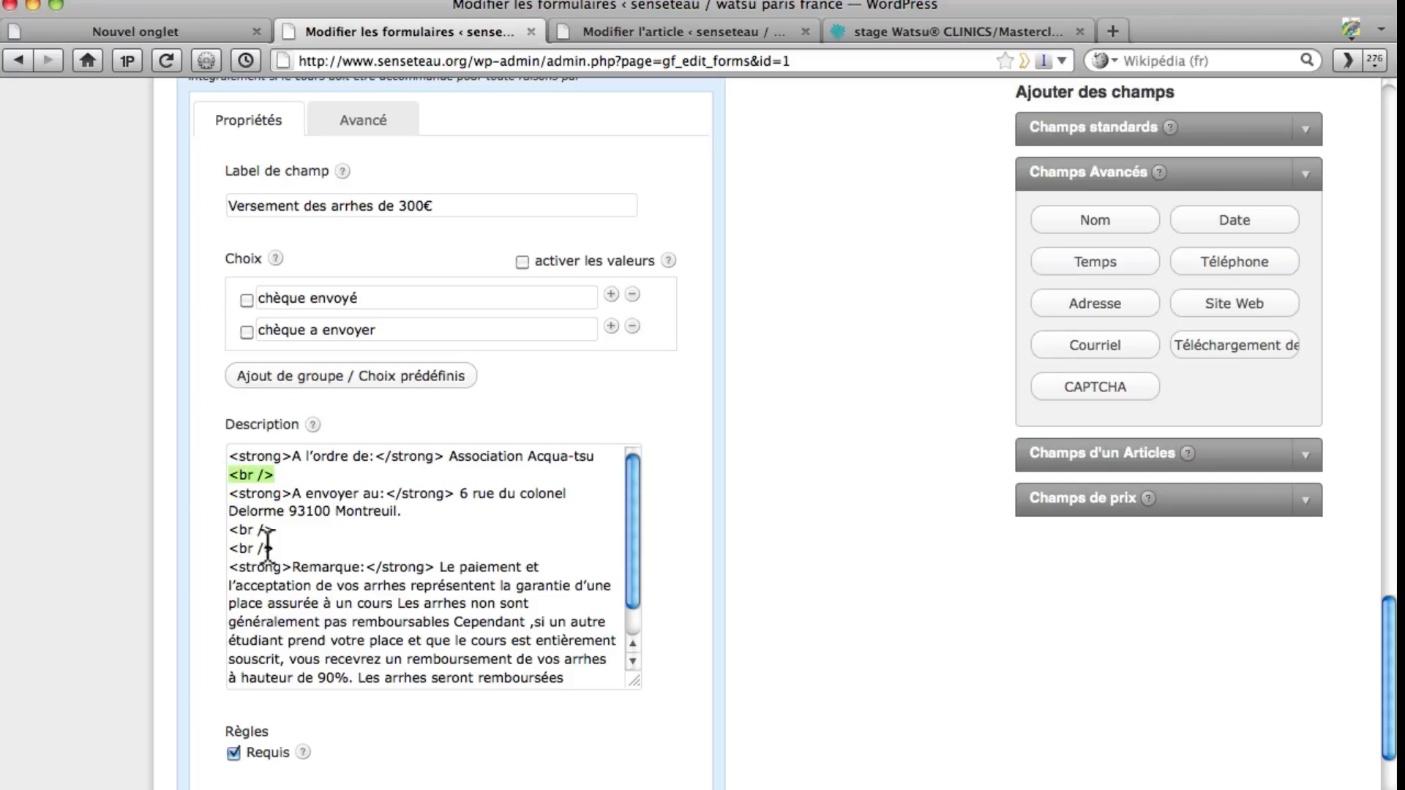
left_click_drag(285, 537, 225, 538)
left_click(332, 559)
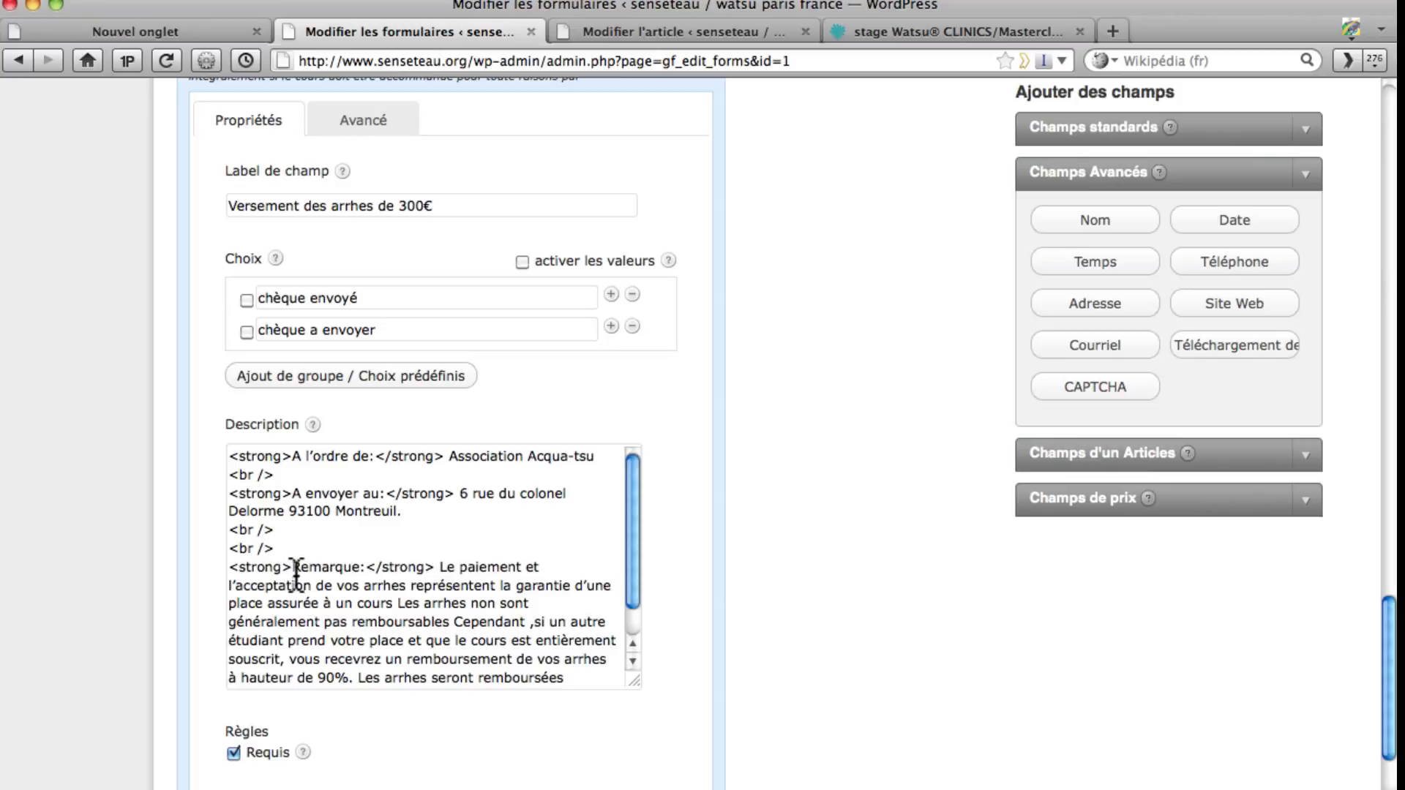
left_click_drag(294, 567, 360, 568)
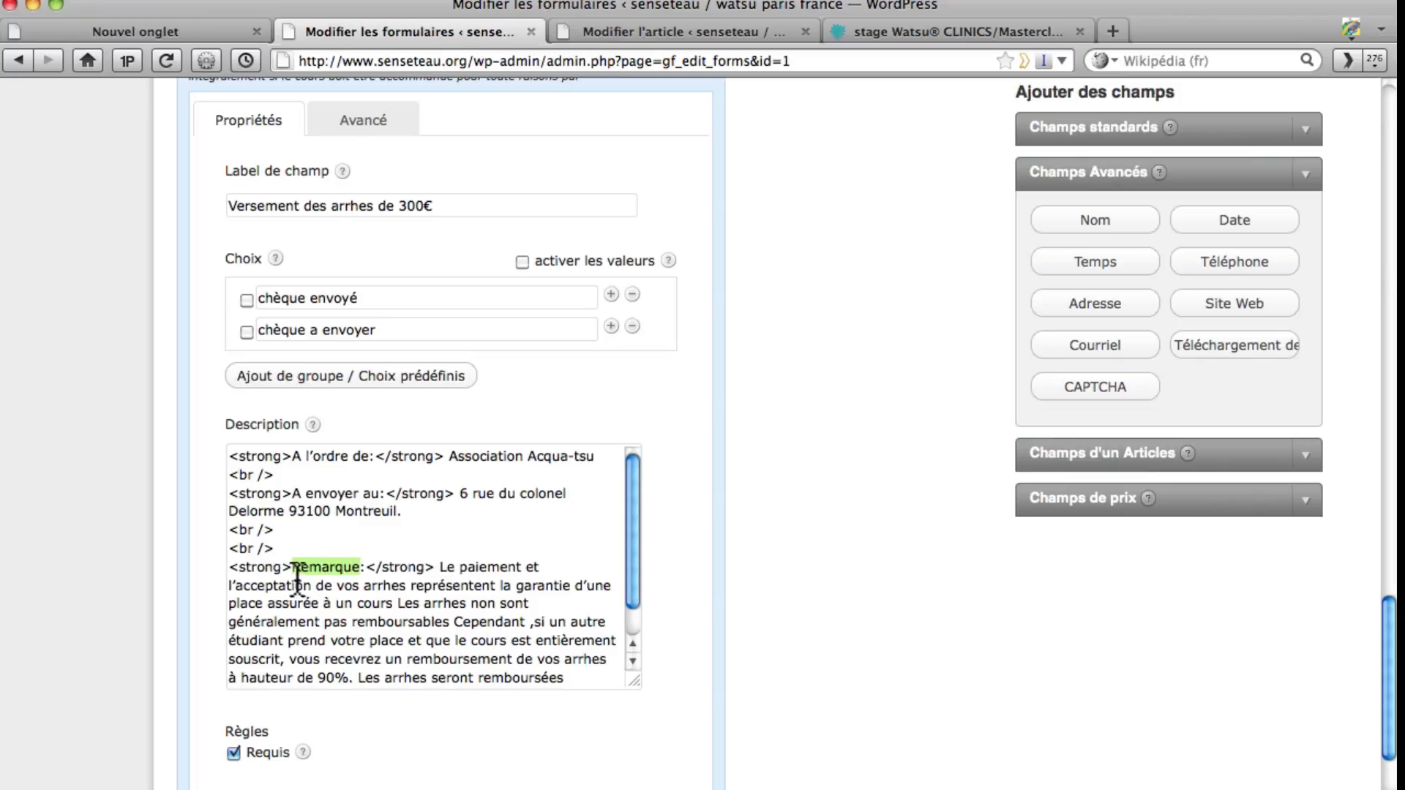
left_click_drag(239, 571, 361, 575)
left_click(322, 575)
left_click(421, 606)
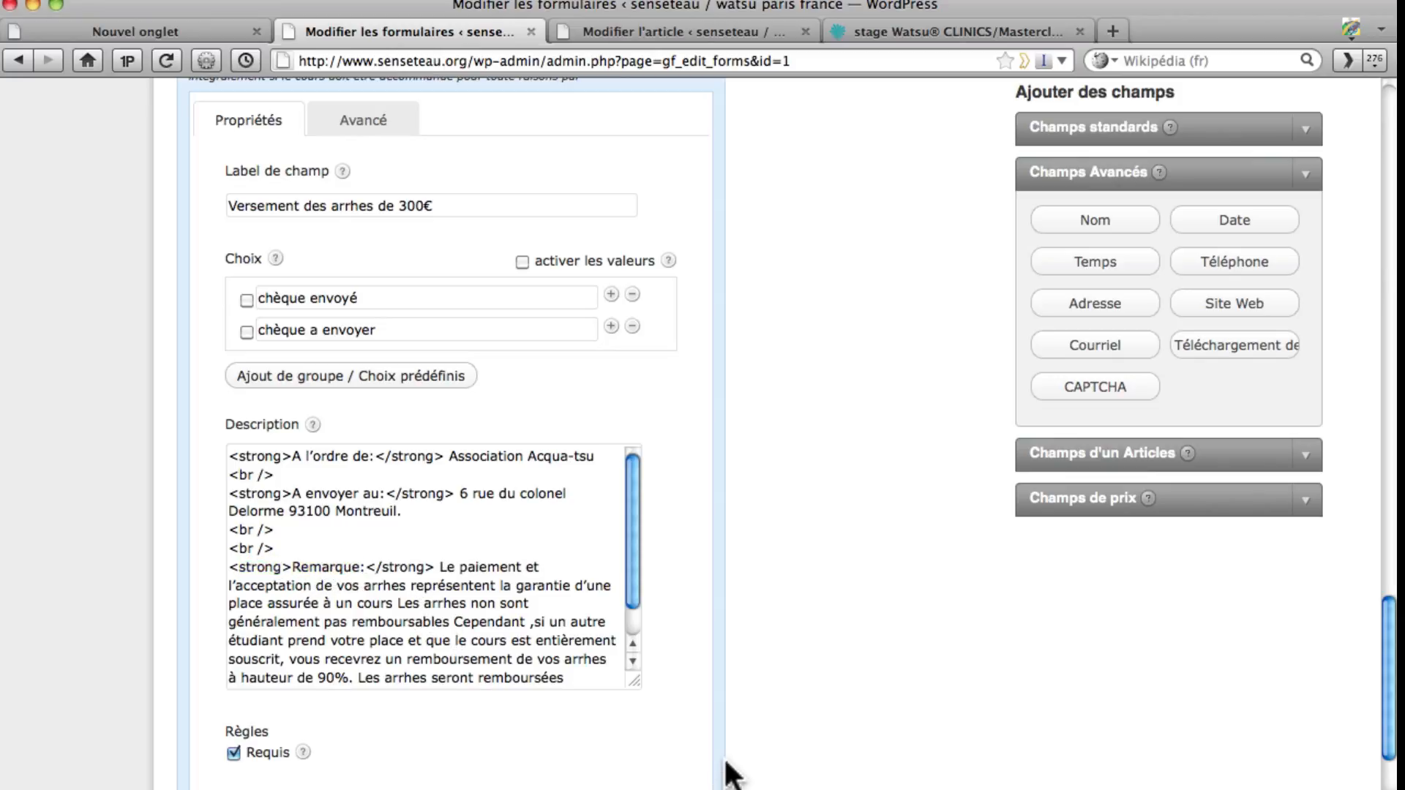
- Update the form, then check all its fields in the form preview and close the preview
scroll(728, 761, "down", 3)
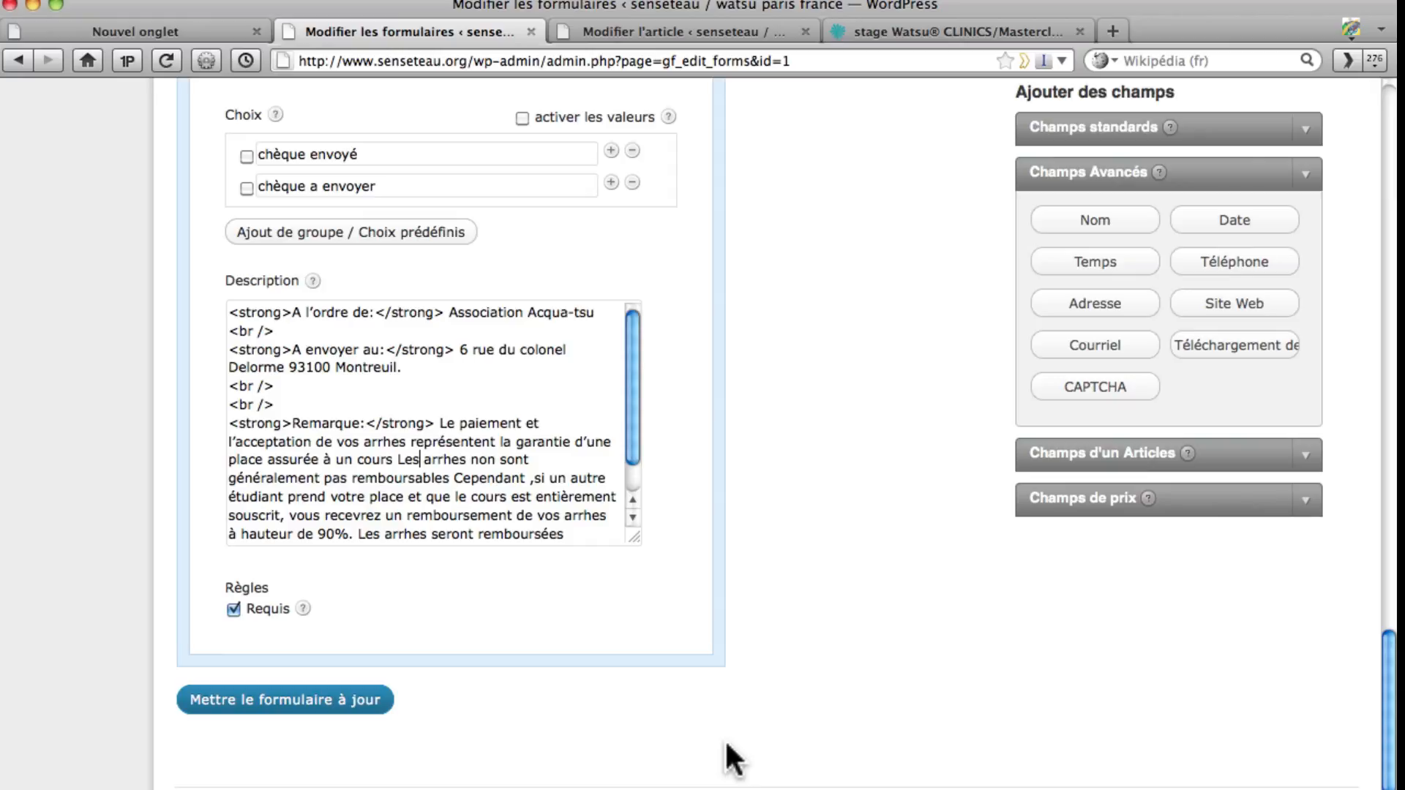
left_click(231, 707)
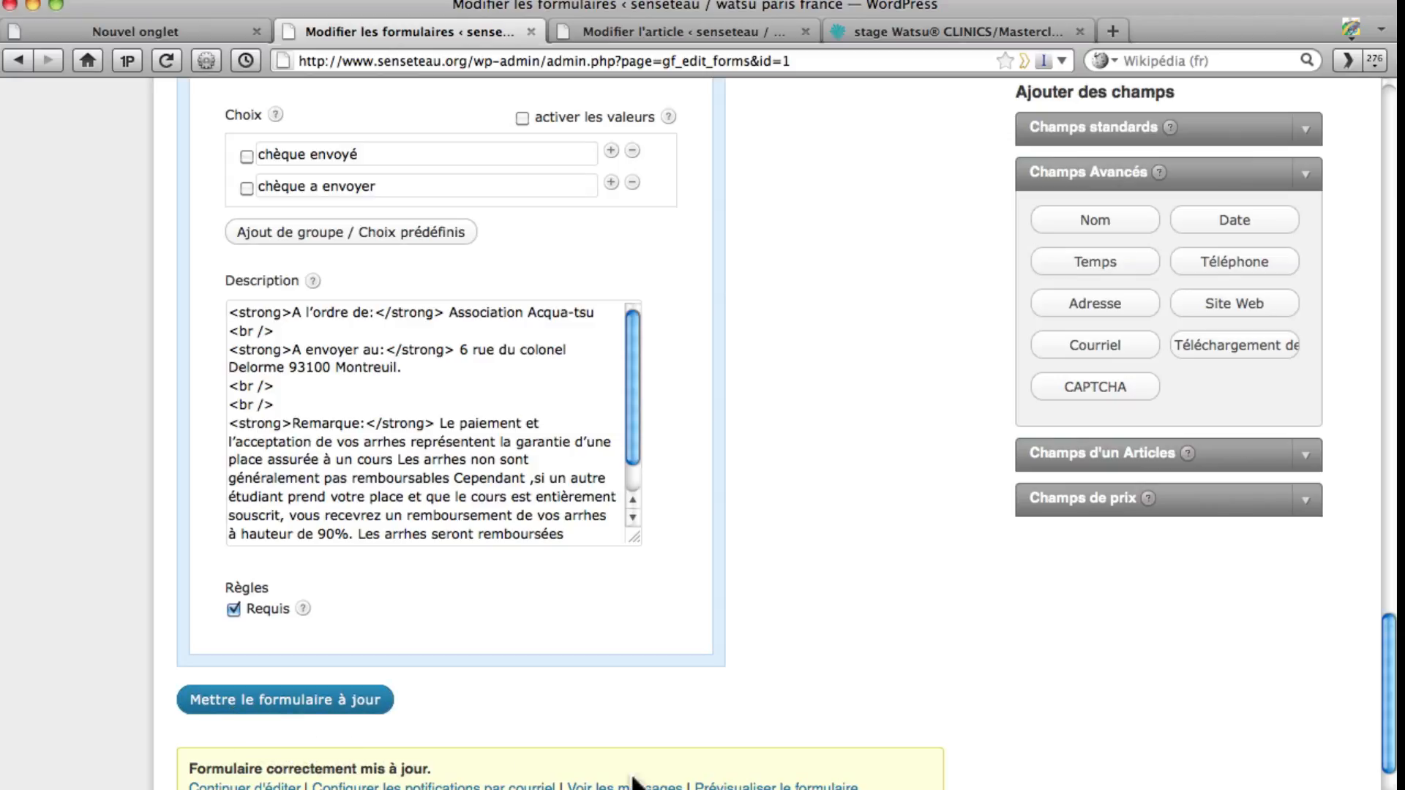
left_click(741, 786)
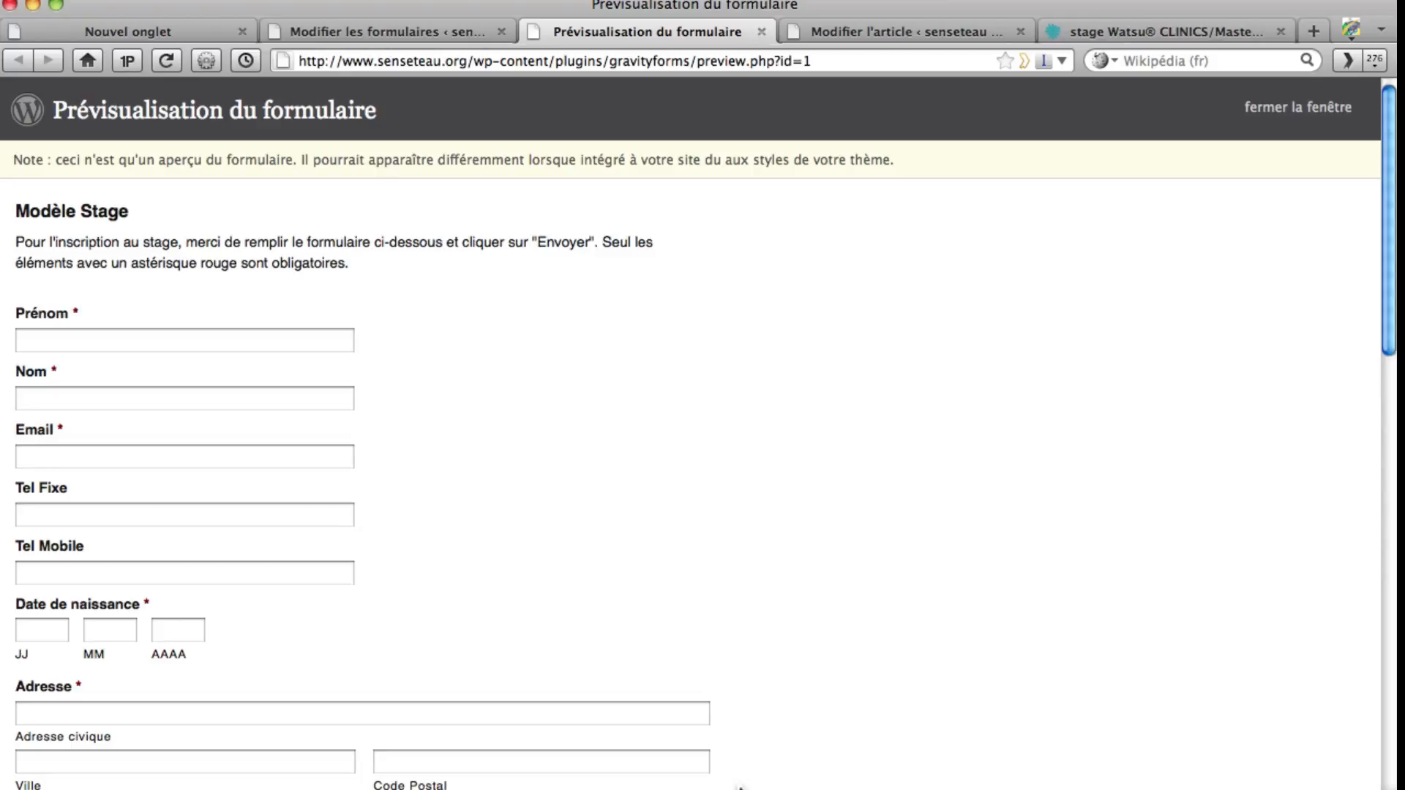
scroll(492, 483, "down", 6)
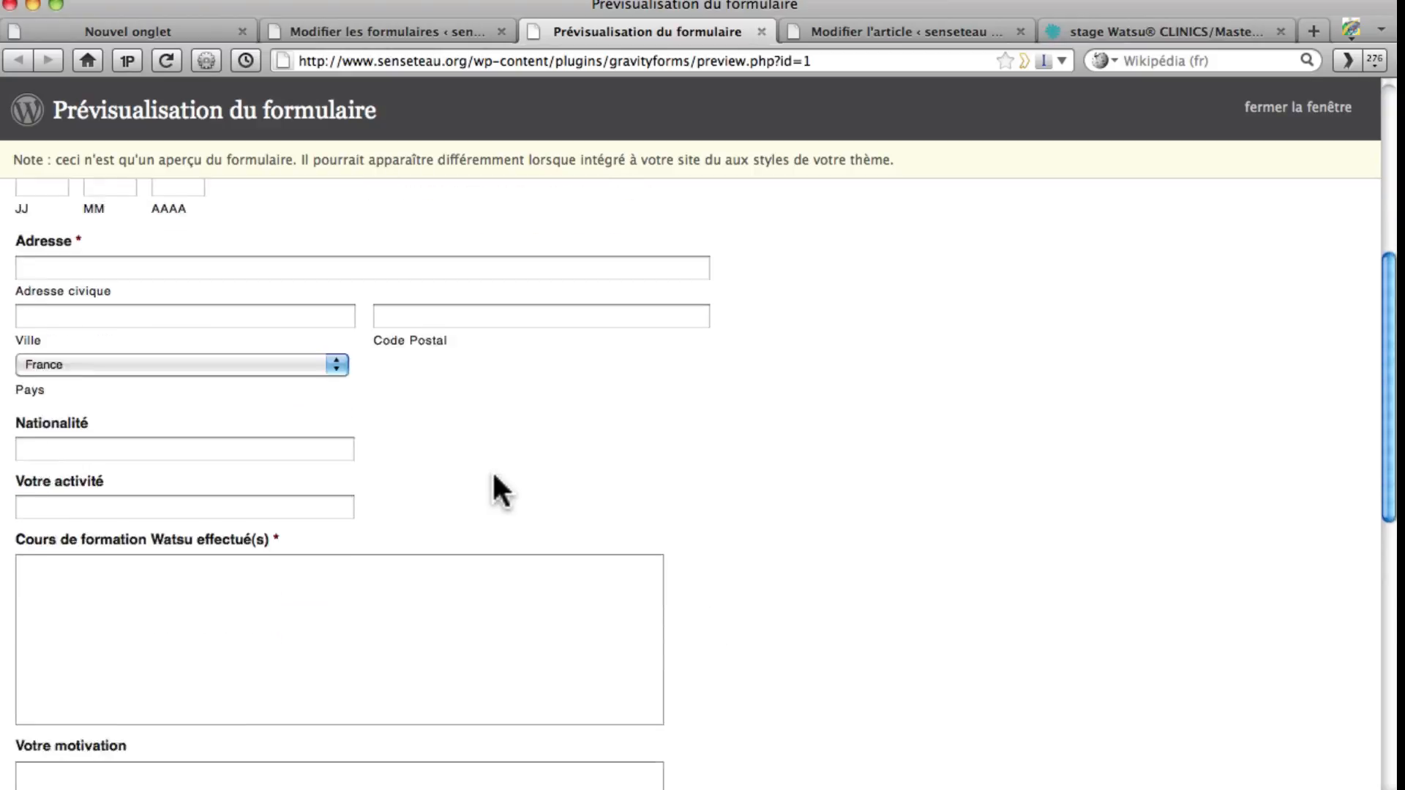
scroll(491, 483, "down", 10)
scroll(492, 480, "up", 16)
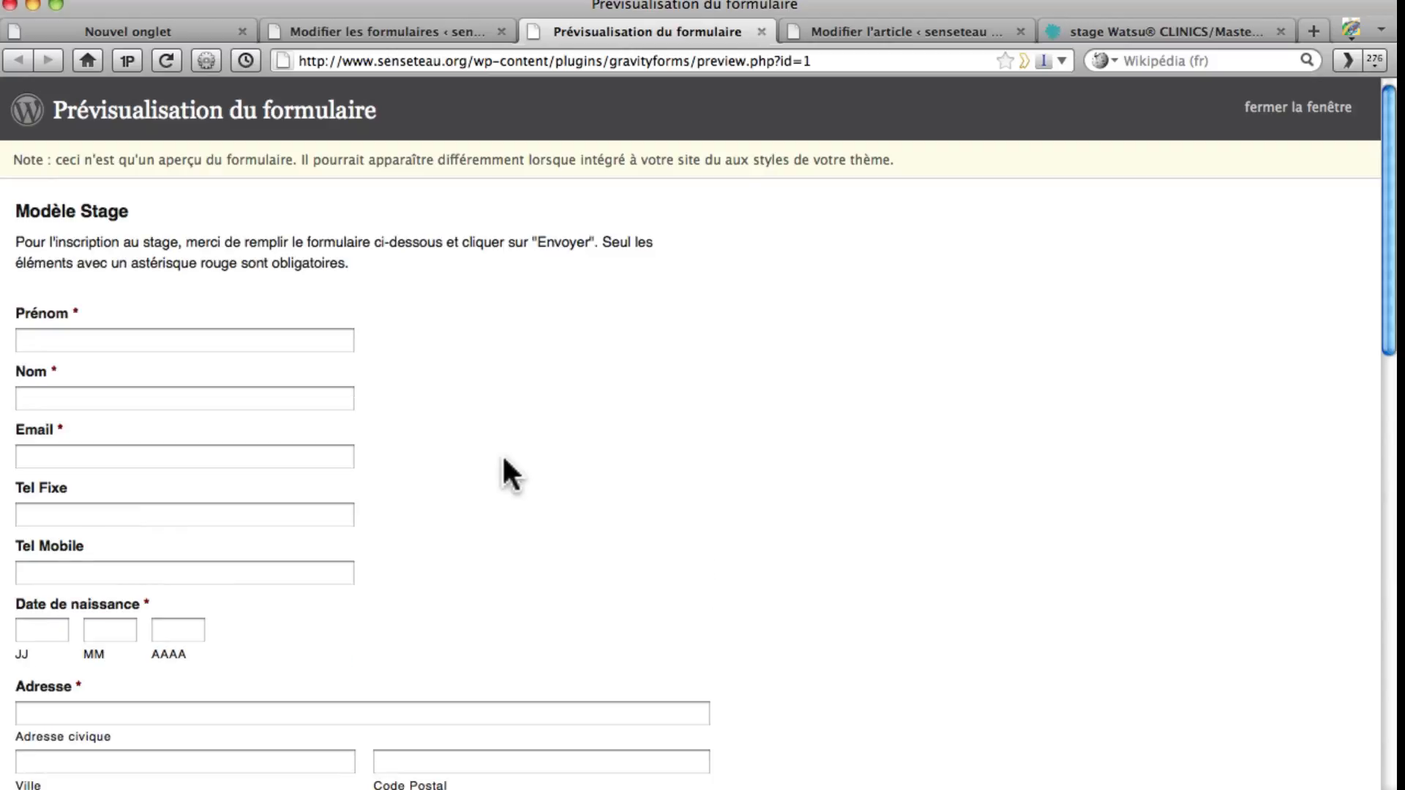
left_click(761, 30)
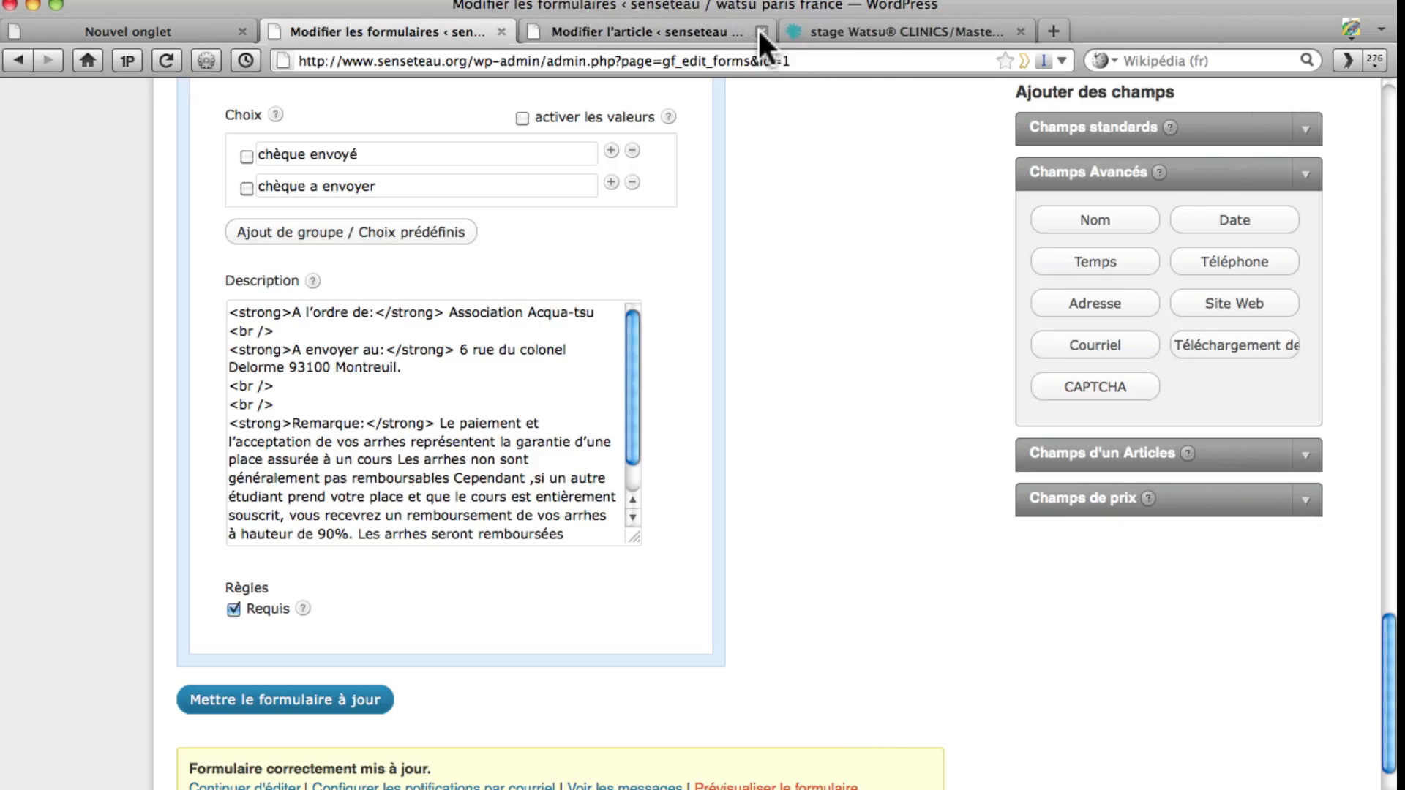
- Close the Versement des arrhes field's settings and review the Description text in the Modèle Stage form's own properties
scroll(556, 699, "up", 10)
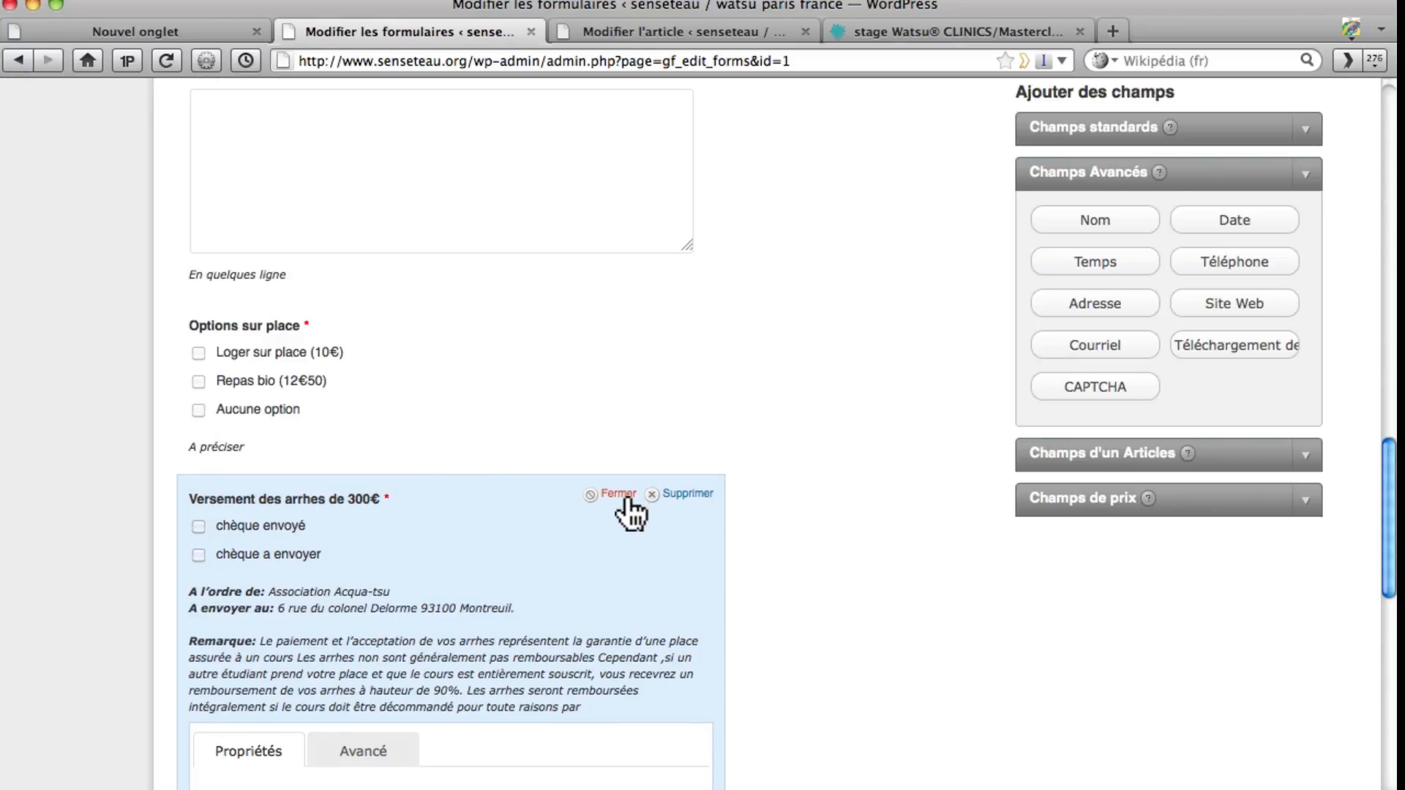
left_click(624, 496)
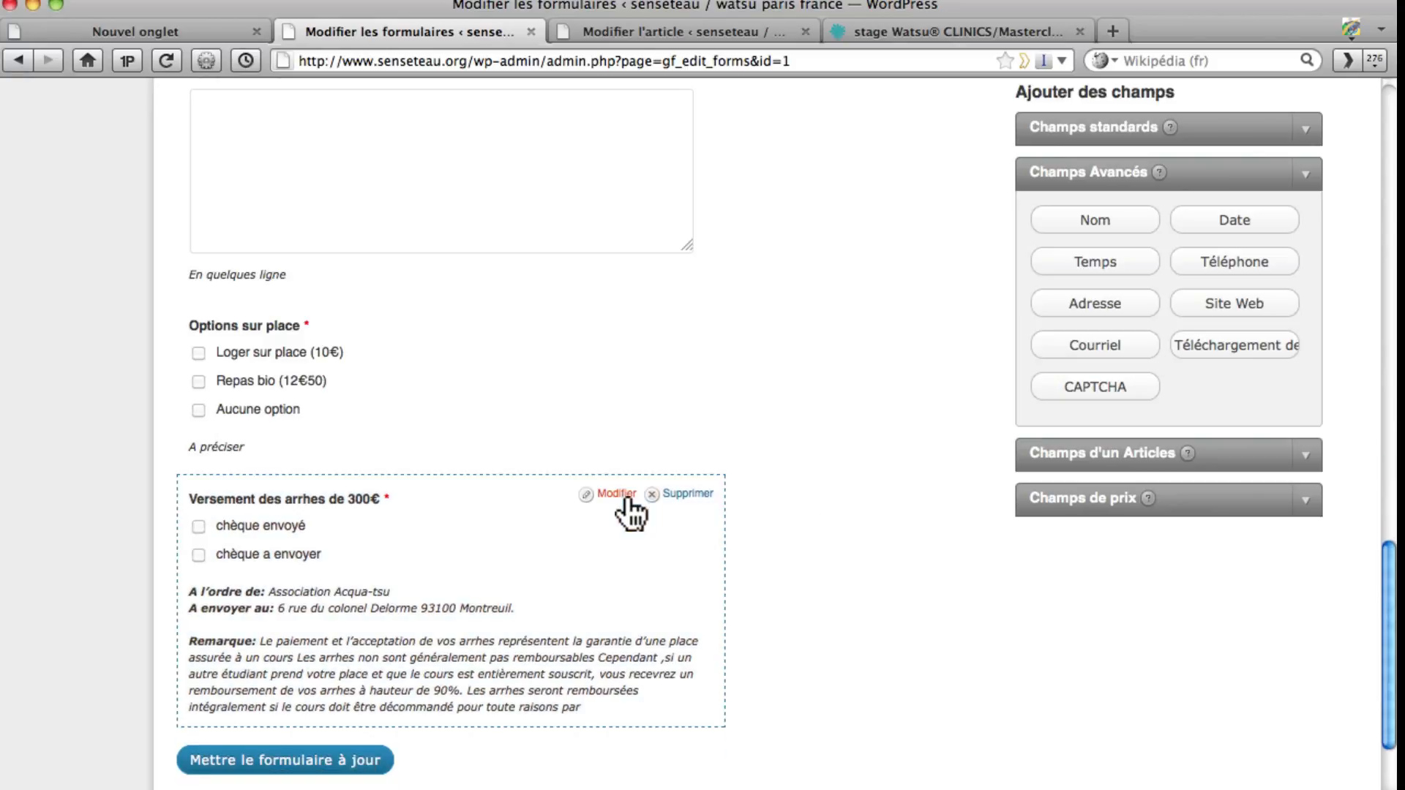
scroll(797, 675, "up", 10)
scroll(799, 695, "up", 8)
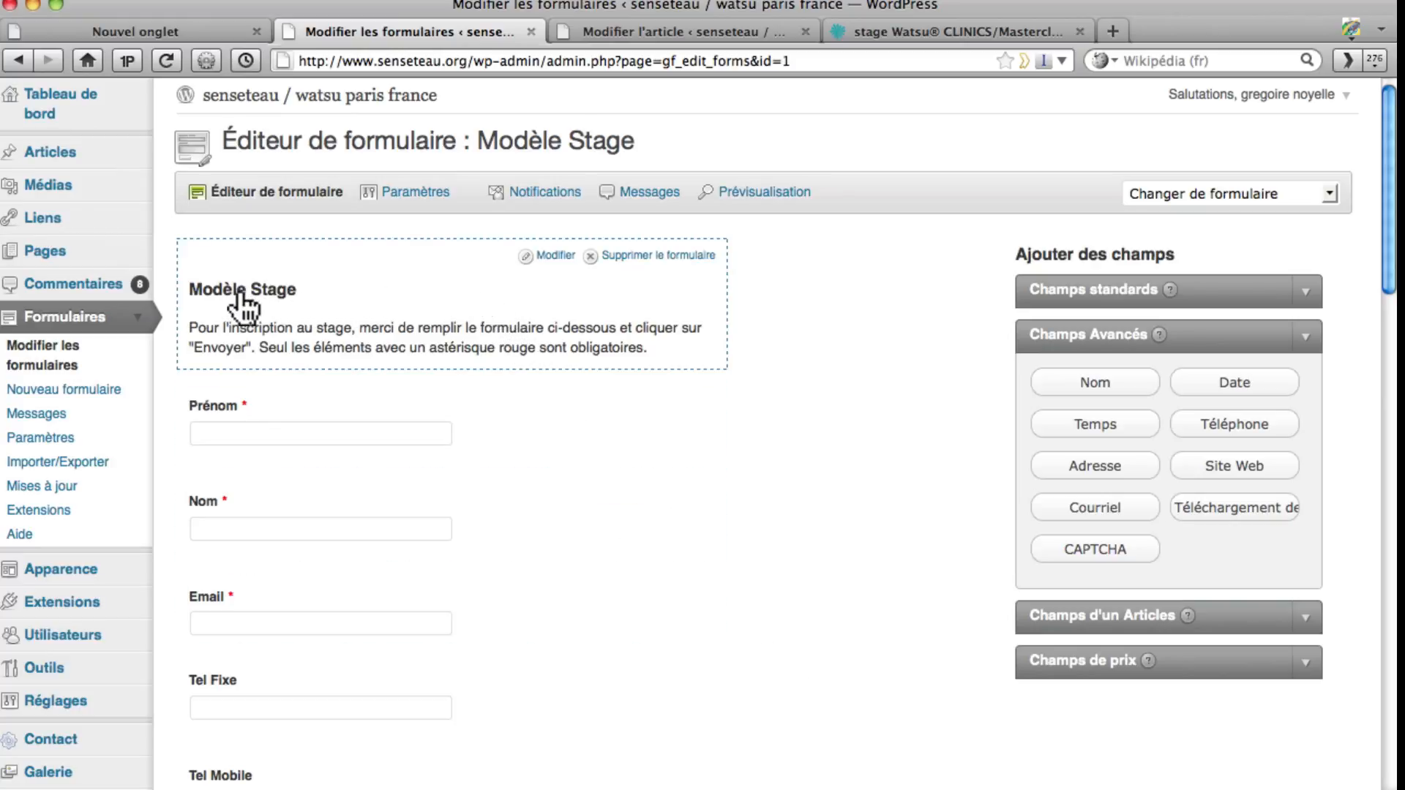
left_click(556, 256)
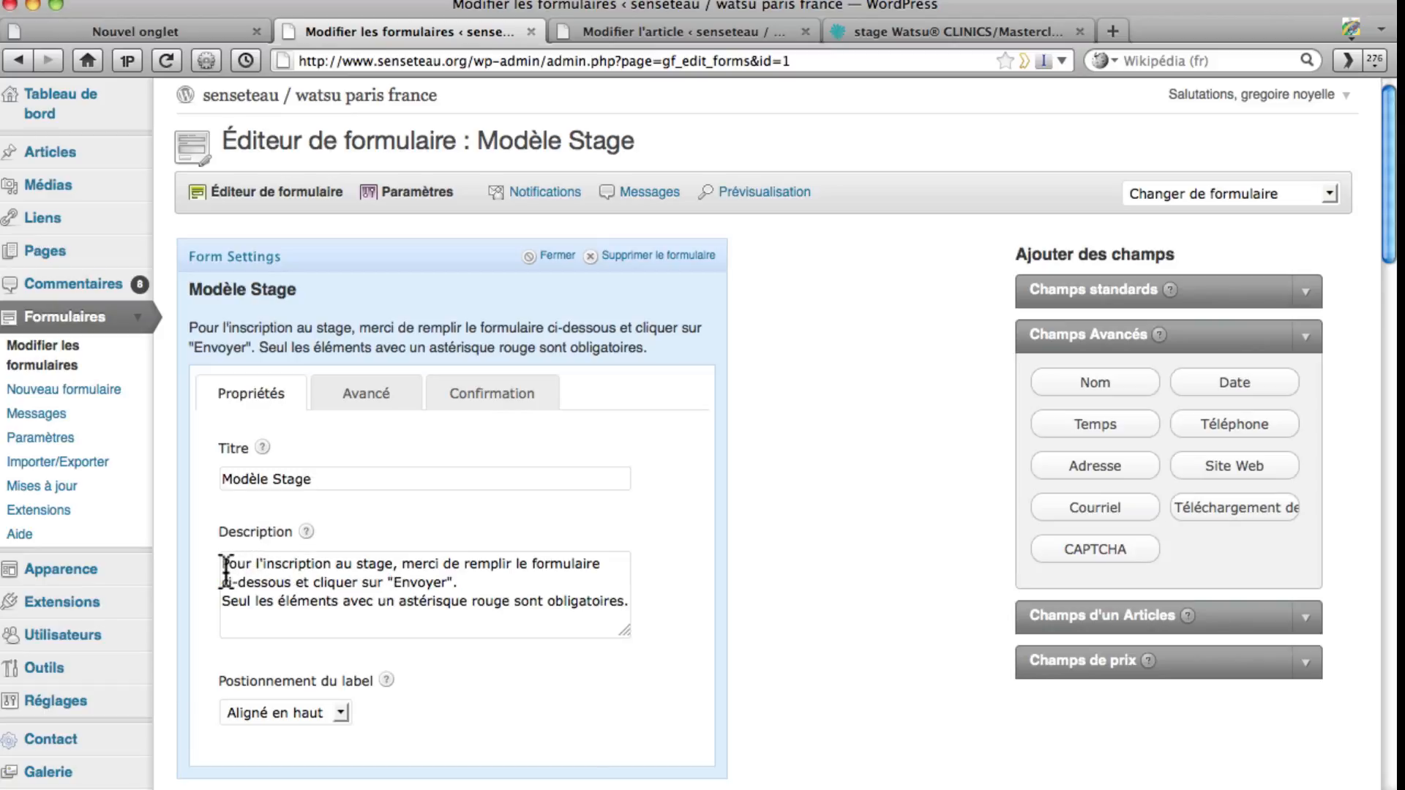
left_click_drag(221, 564, 611, 635)
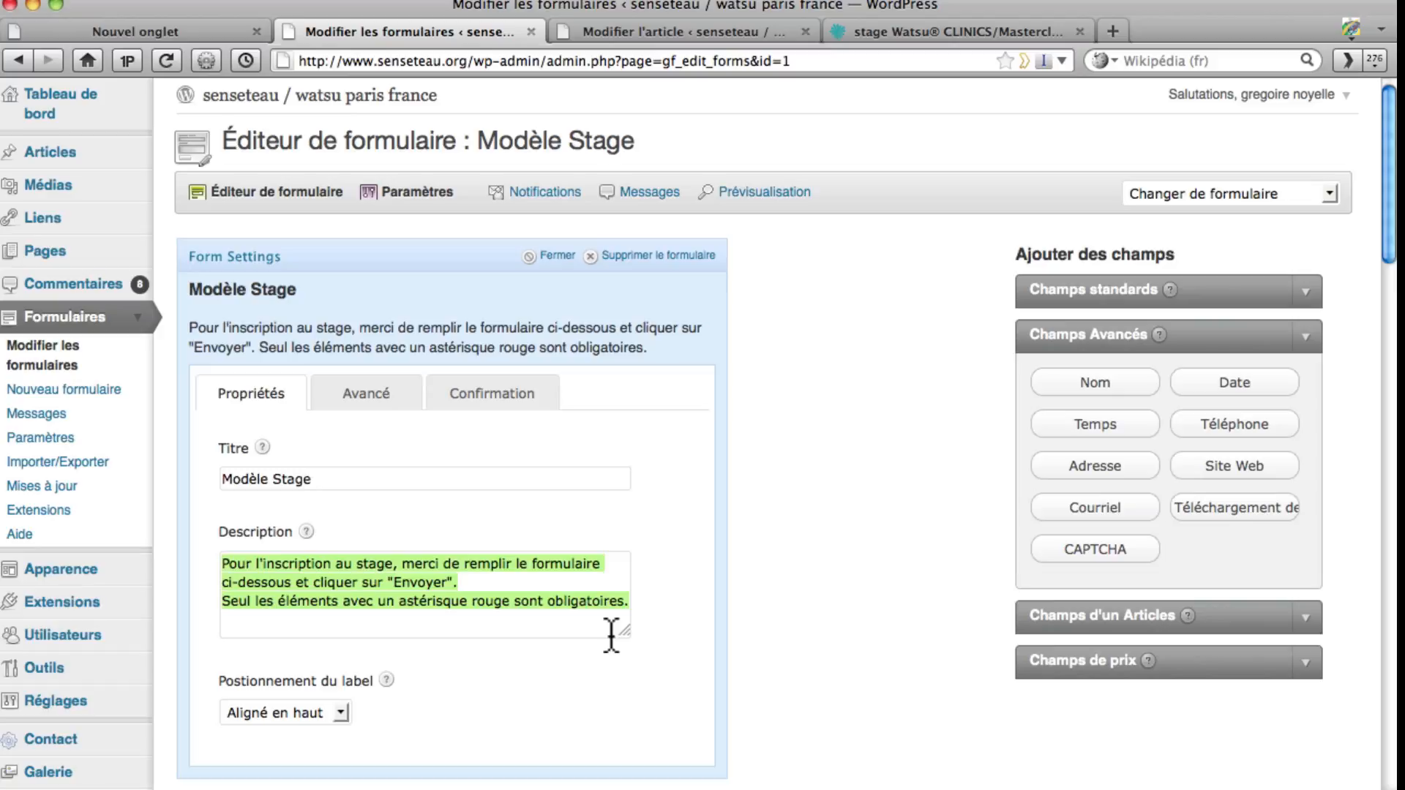
- Review the form's advanced submit button options and the text of its confirmation message
left_click(370, 395)
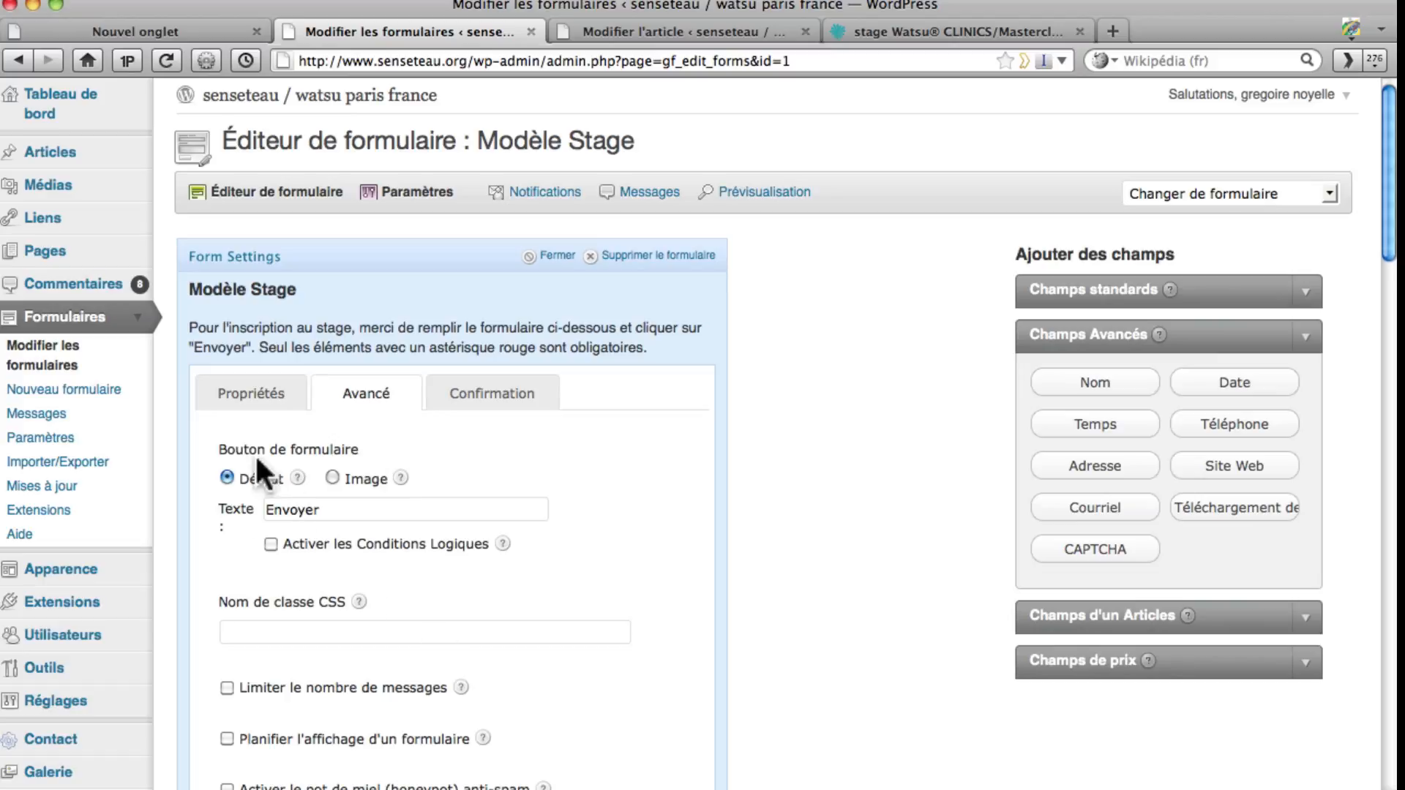
left_click(495, 406)
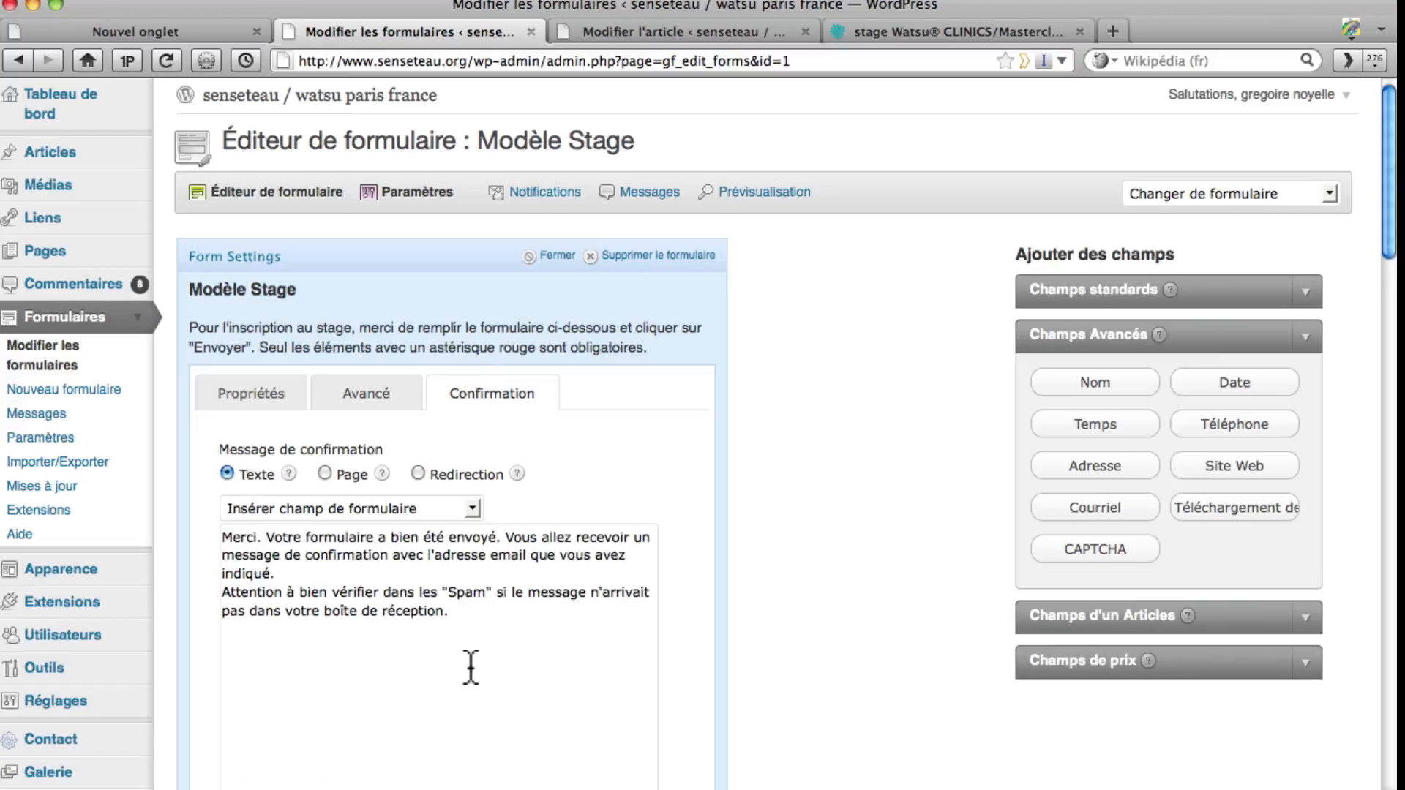
left_click_drag(496, 627, 217, 545)
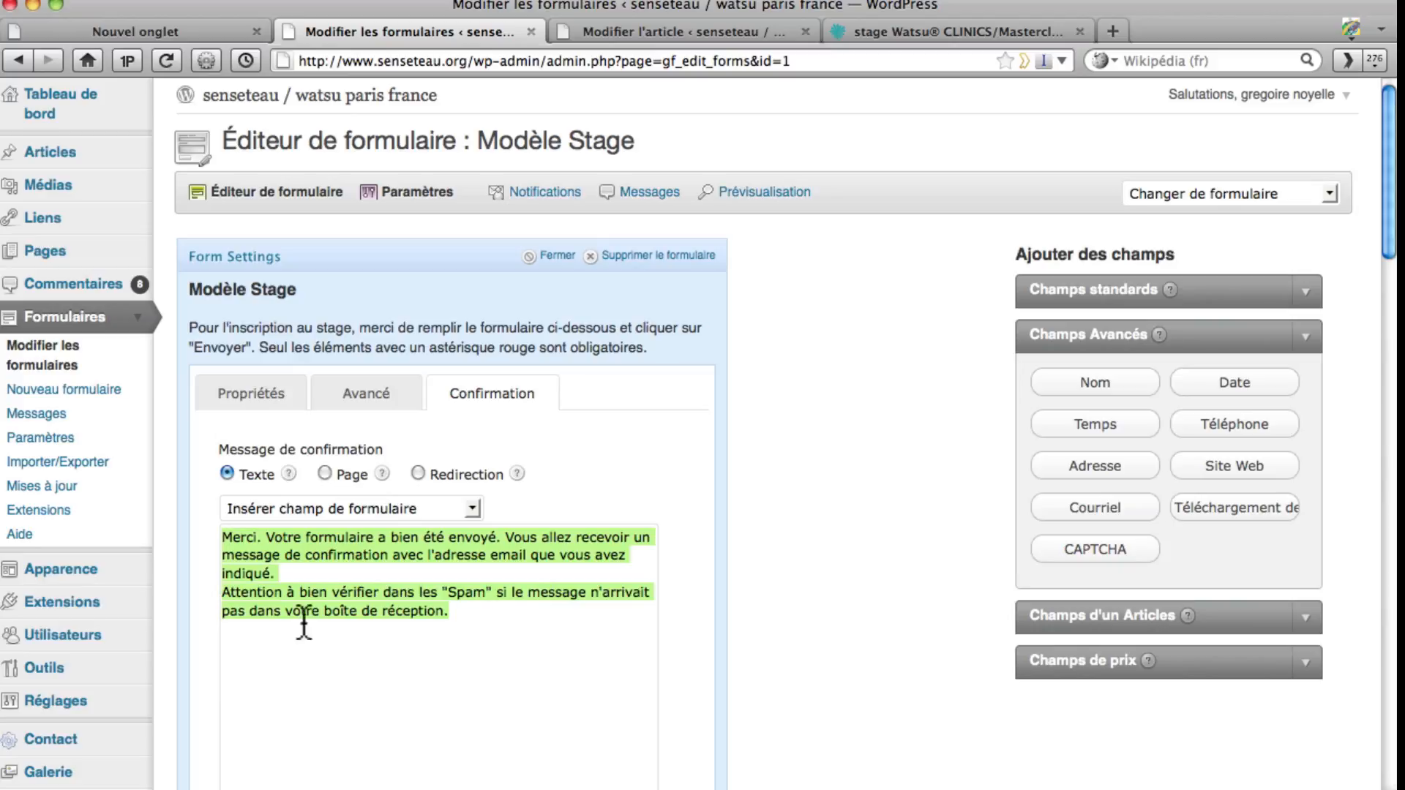
left_click_drag(461, 643, 181, 537)
- Update the Modèle Stage form and go back to the list of forms
scroll(780, 684, "down", 20)
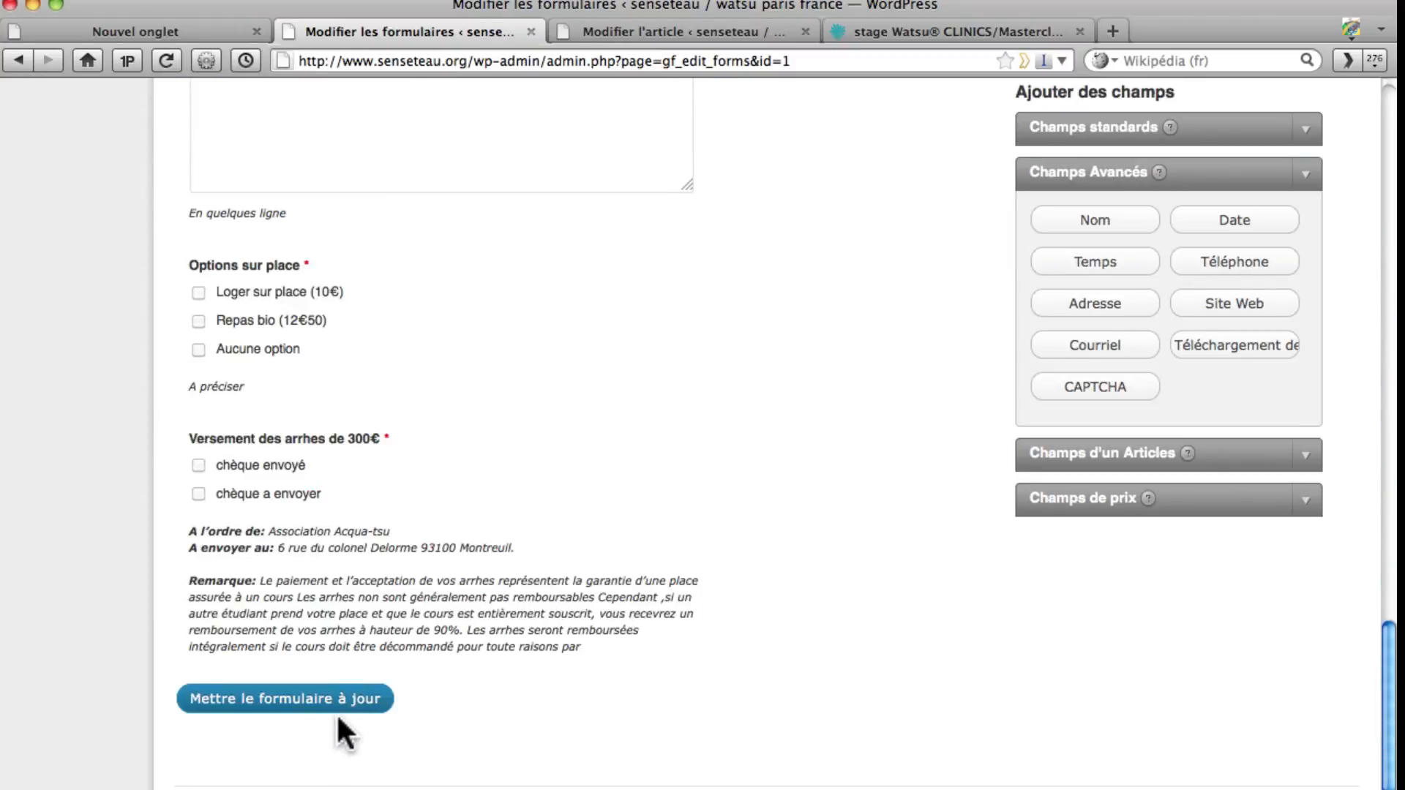
left_click(317, 702)
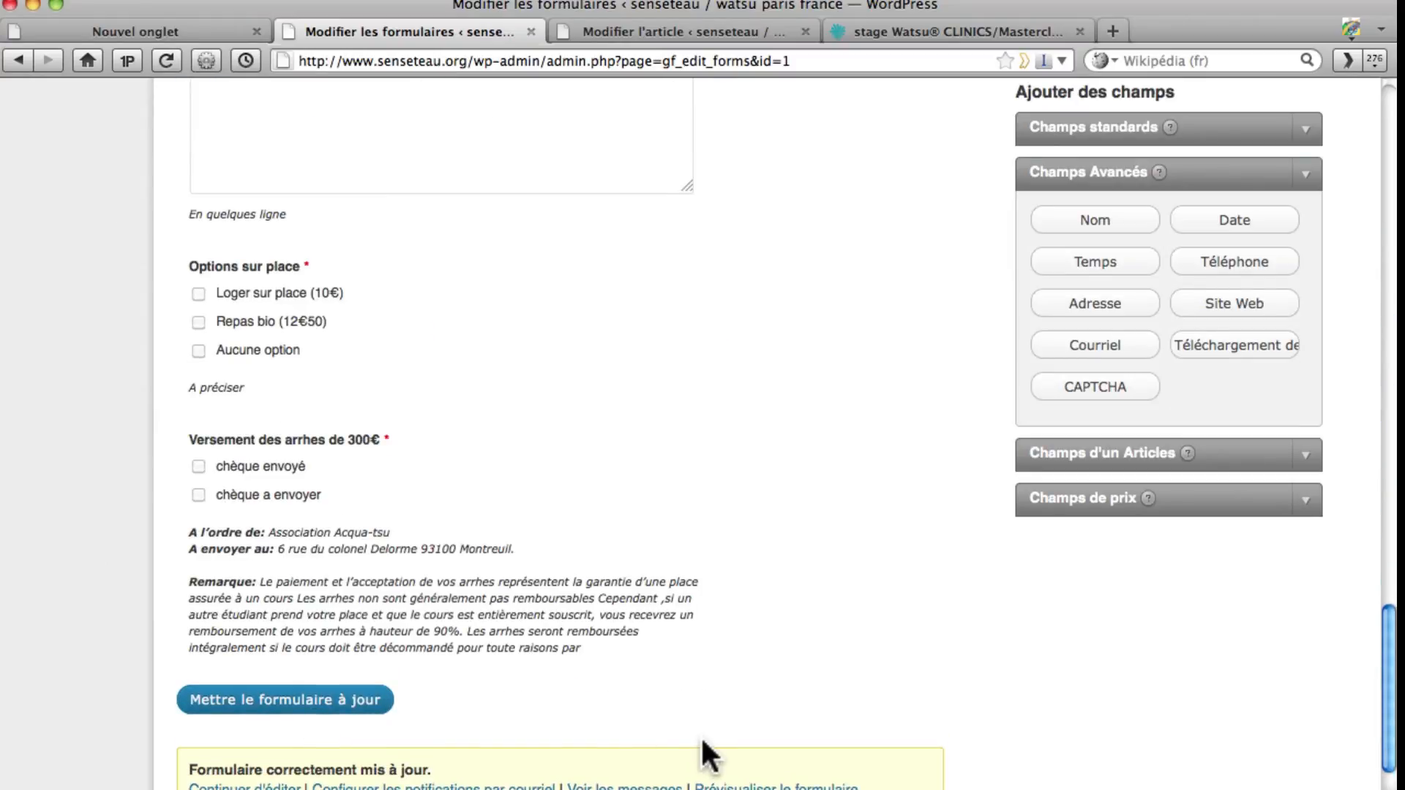
scroll(700, 737, "up", 20)
left_click(36, 365)
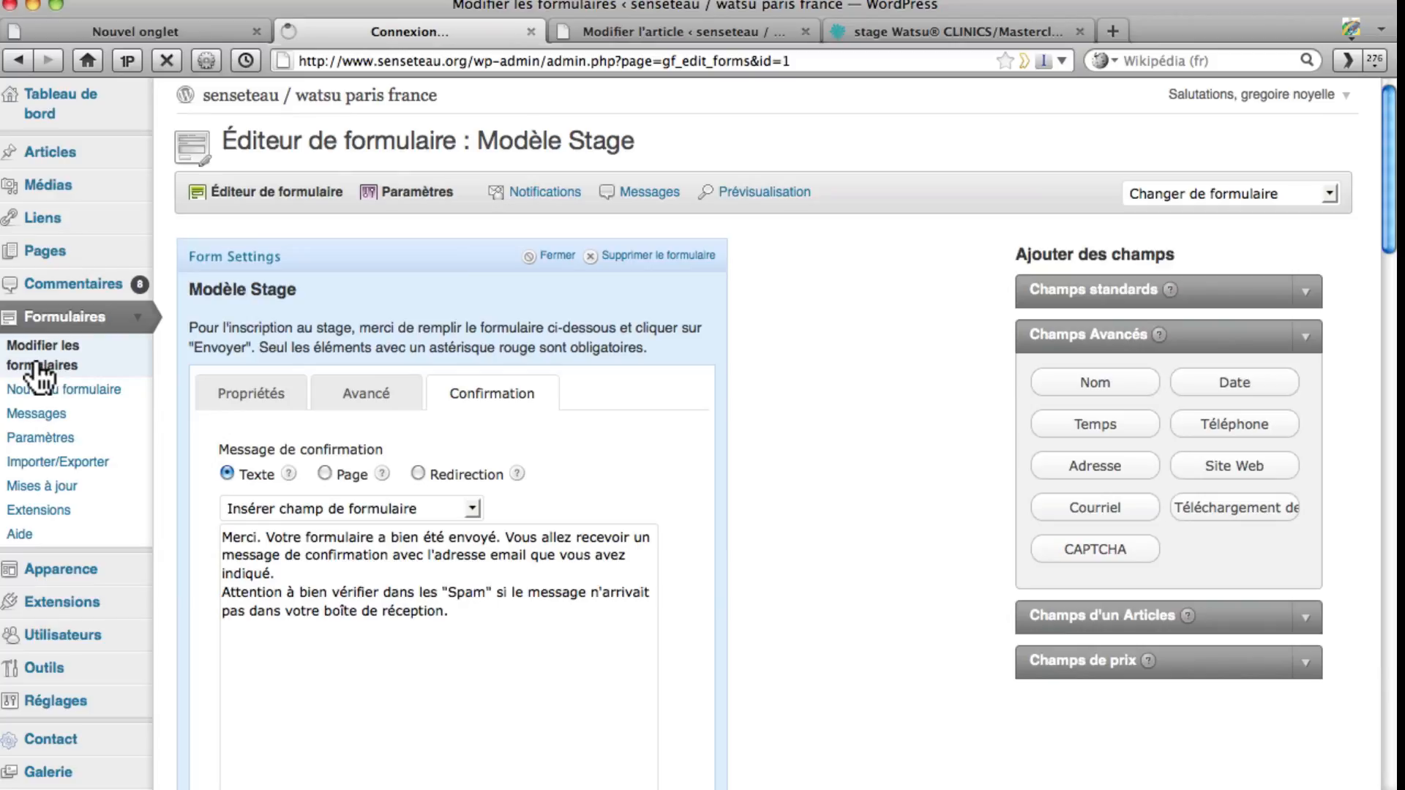